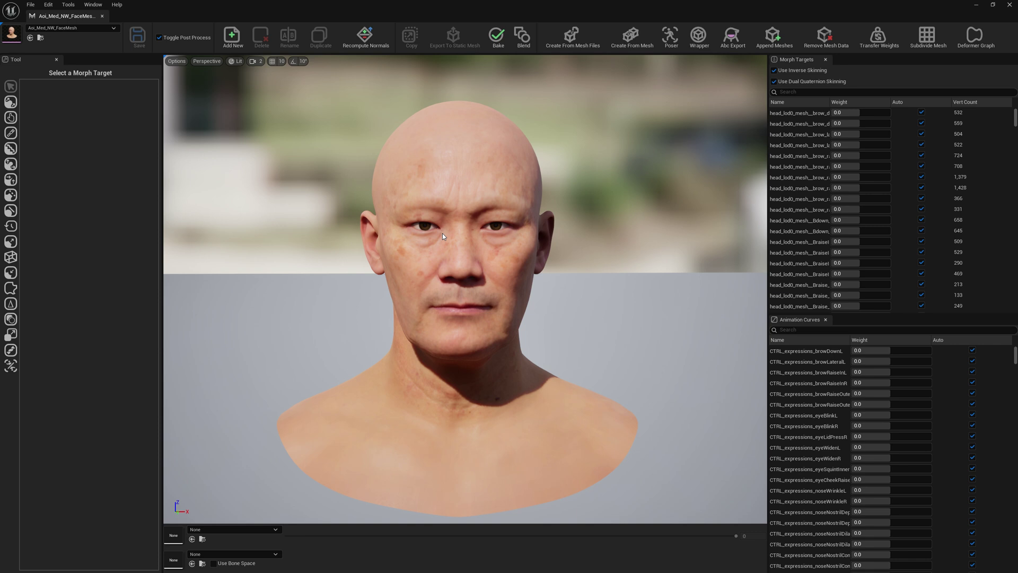
# - Load the m_med_nrw_body skeletal mesh in a new Mesh Morpher document
pyautogui.click(31, 5)
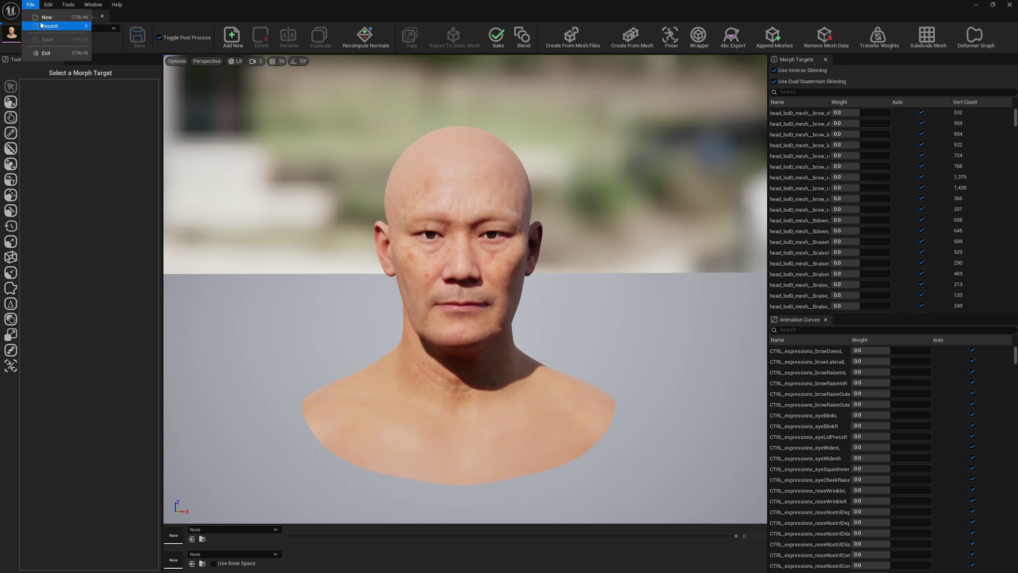
pyautogui.click(46, 17)
pyautogui.click(60, 28)
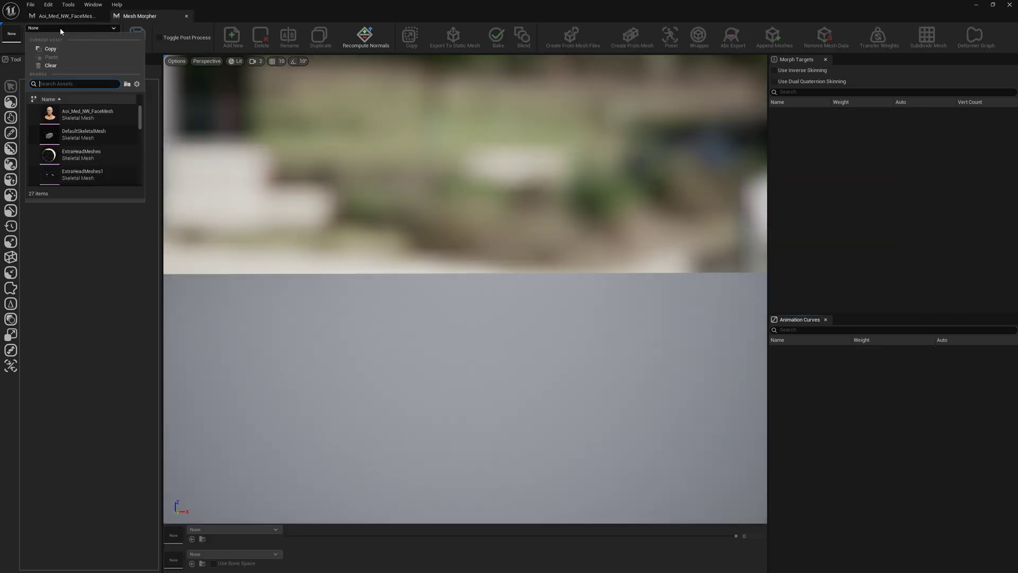
pyautogui.write('aoi')
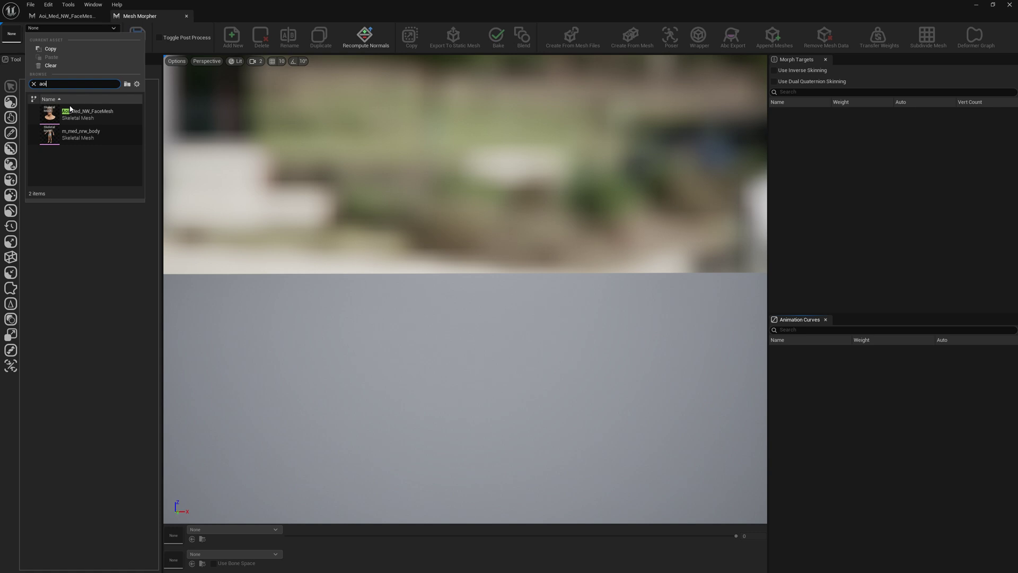
pyautogui.click(76, 138)
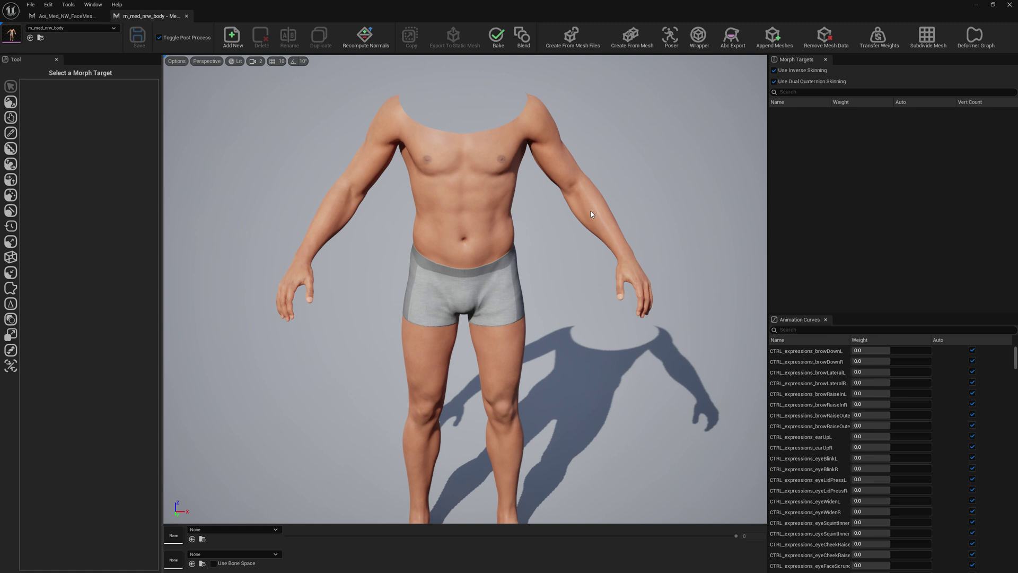
# - Load the Rowan_Med_UVW_FaceMesh skeletal mesh in another new Mesh Morpher document
pyautogui.click(66, 17)
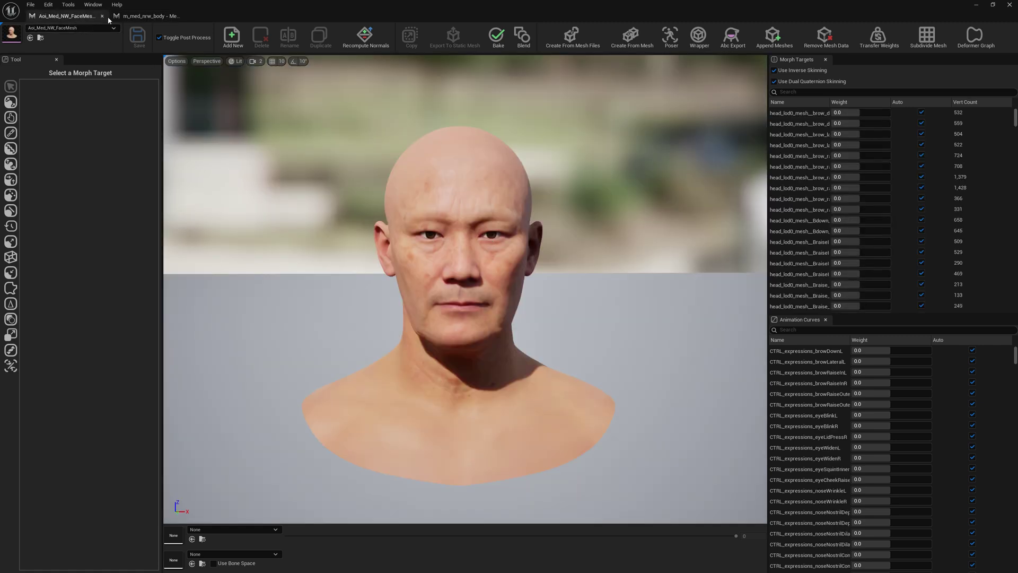
pyautogui.click(31, 5)
pyautogui.click(127, 16)
pyautogui.click(128, 17)
pyautogui.click(31, 5)
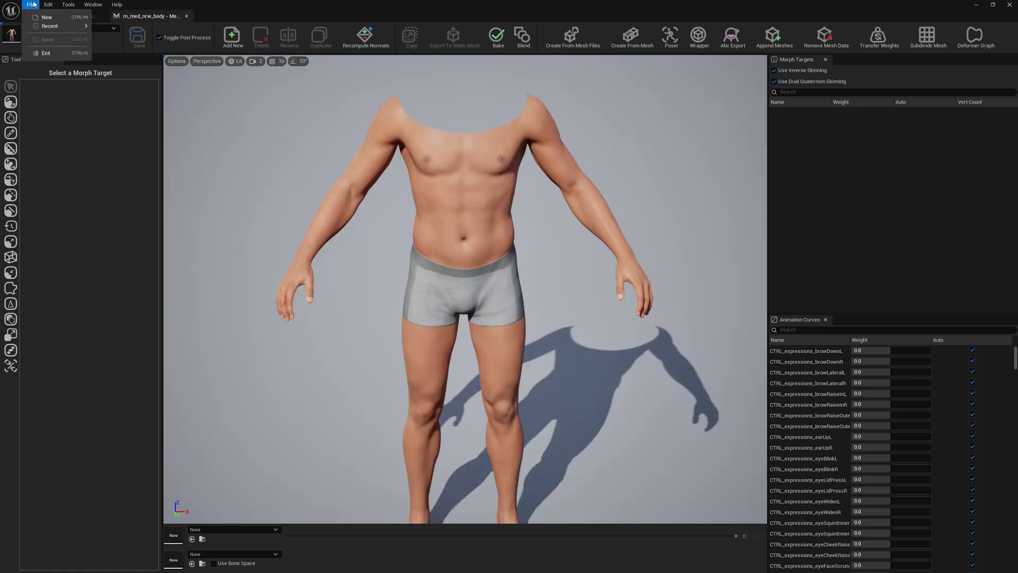
pyautogui.click(130, 30)
pyautogui.click(61, 28)
pyautogui.write('face')
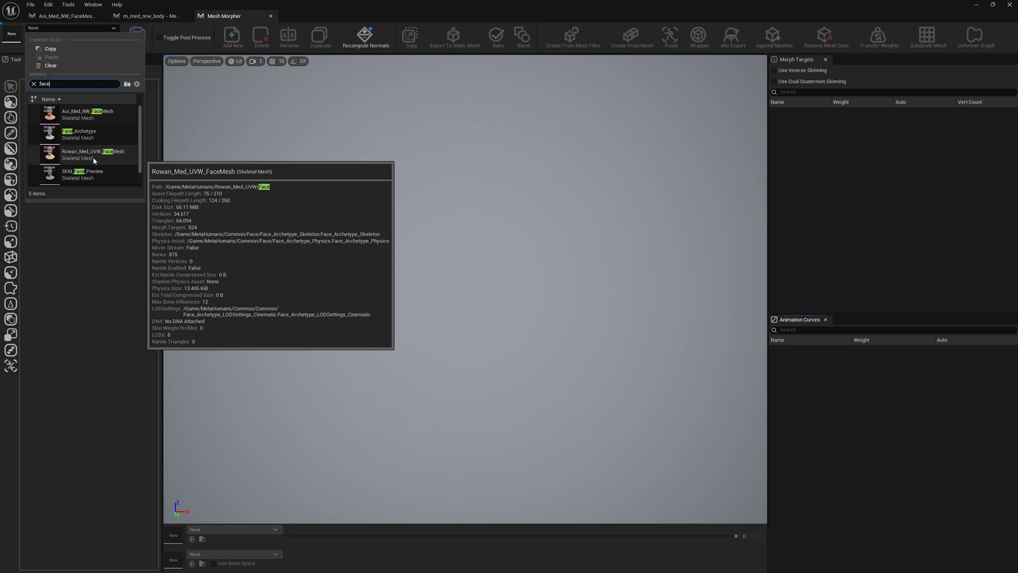
pyautogui.click(93, 159)
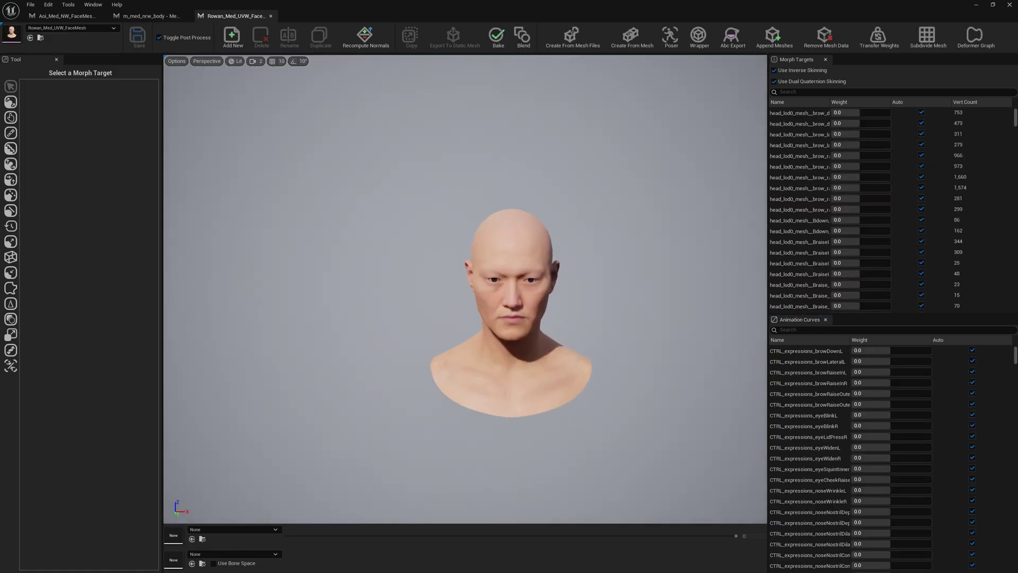
# - Load the Yuri_Med_OVW_FaceMesh skeletal mesh in another new Mesh Morpher document
pyautogui.click(31, 4)
pyautogui.click(46, 17)
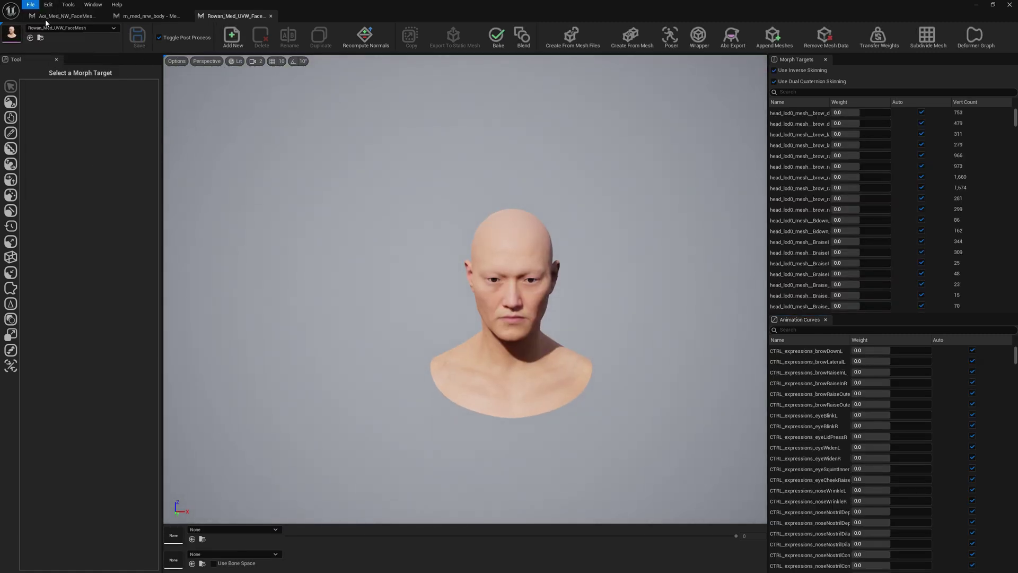
pyautogui.click(49, 28)
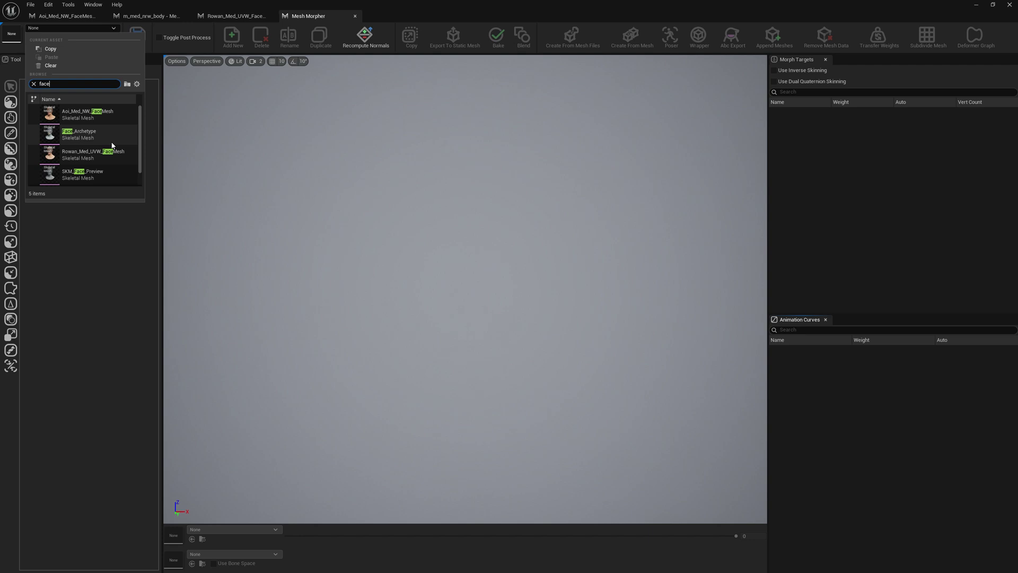
pyautogui.click(94, 180)
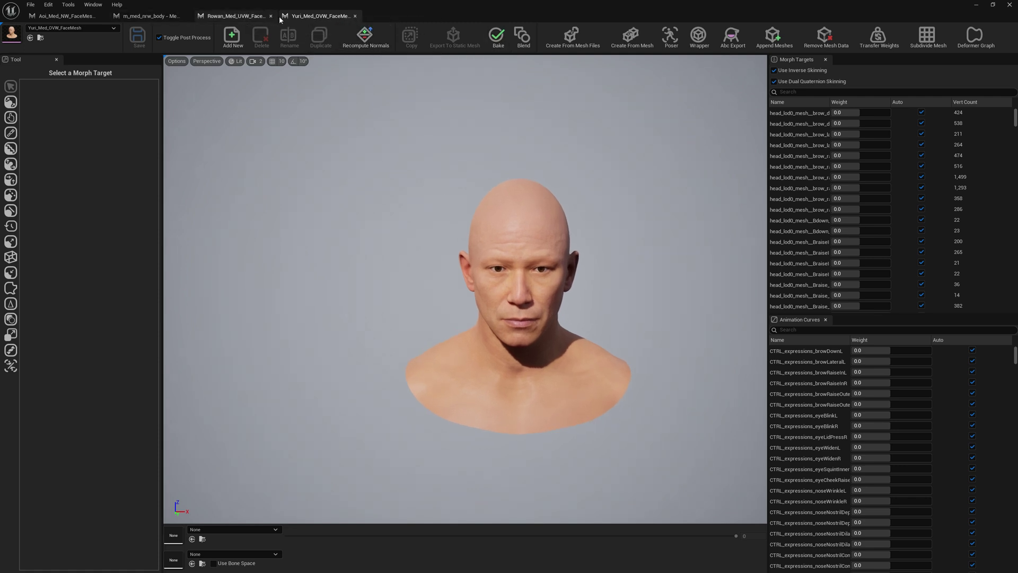
# - Compare the open body and face meshes, and load m_med_ovw_body in a new Mesh Morpher document
pyautogui.click(225, 16)
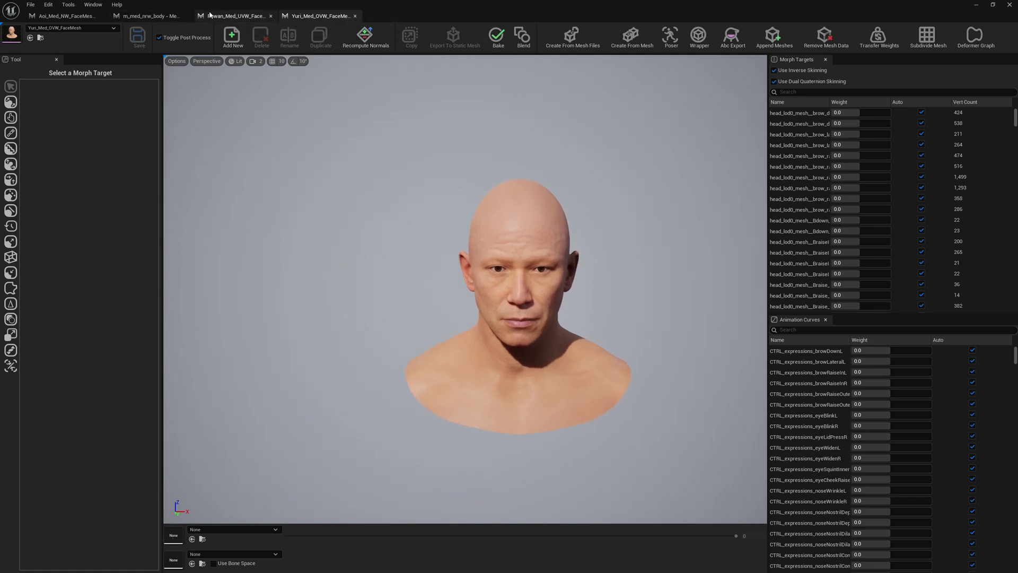
pyautogui.click(150, 17)
pyautogui.click(236, 17)
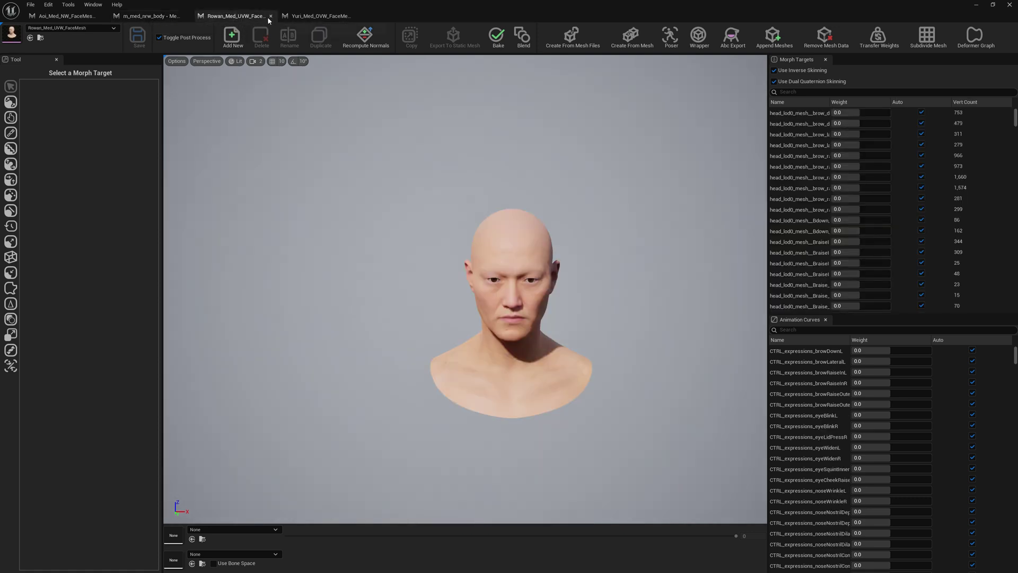
pyautogui.click(318, 16)
pyautogui.click(30, 5)
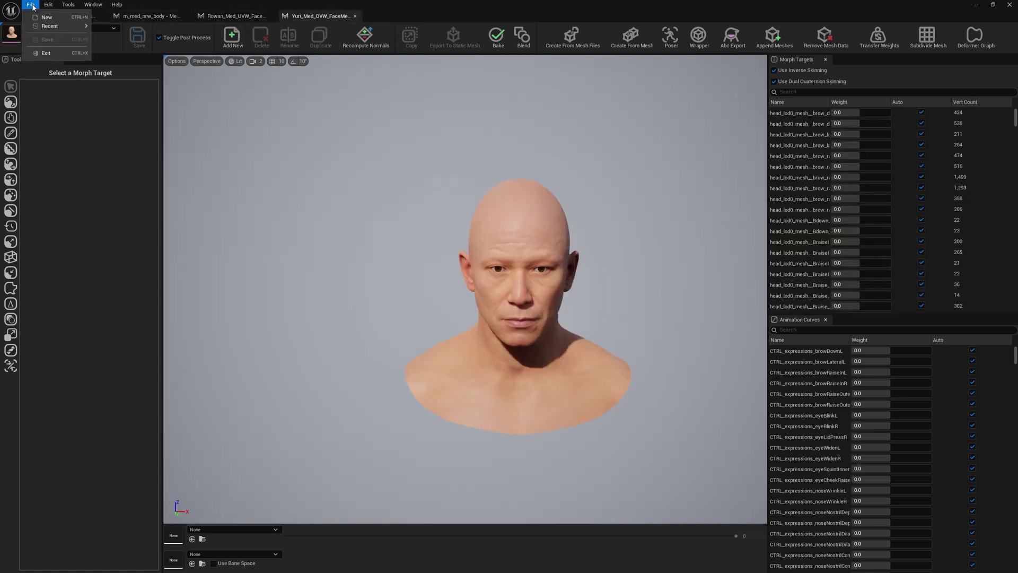
pyautogui.click(45, 18)
pyautogui.click(68, 28)
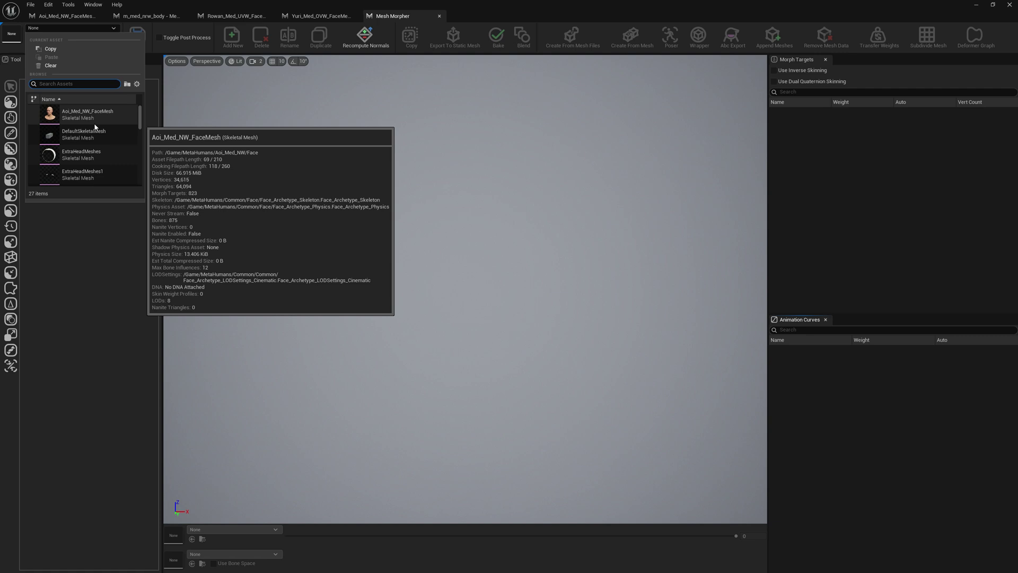
pyautogui.write('body')
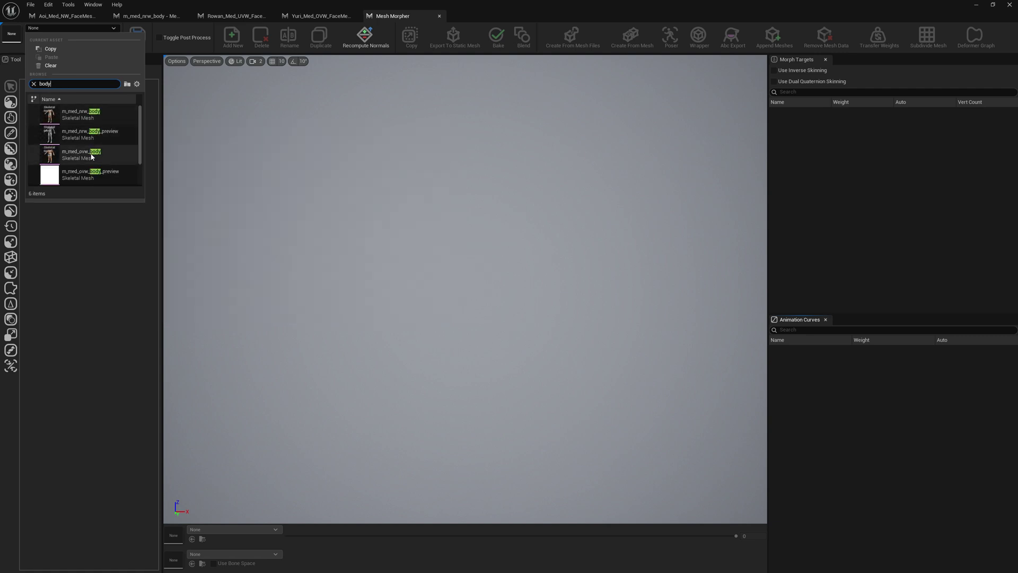
pyautogui.click(91, 155)
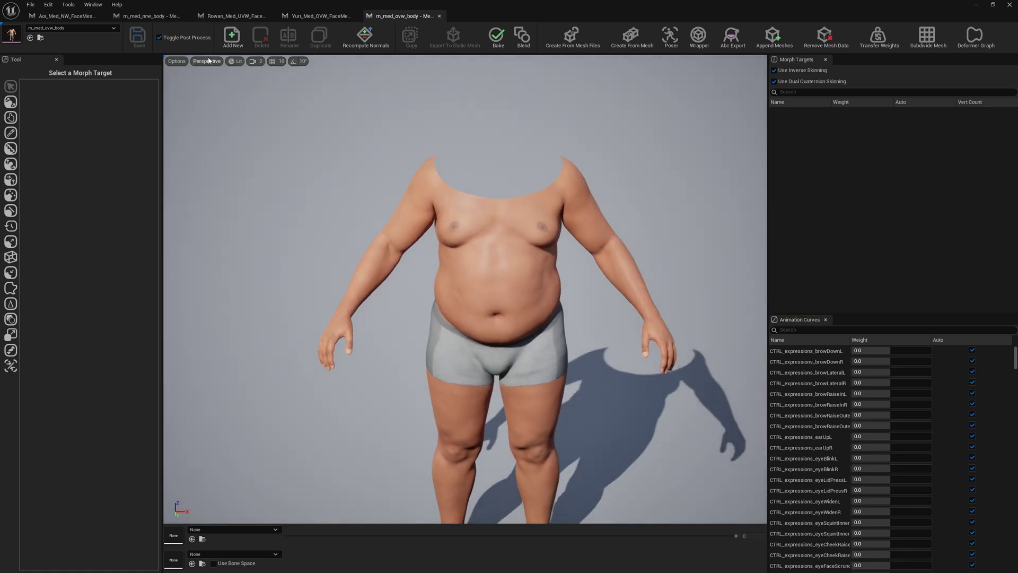
# - Load the m_med_unw_body skeletal mesh in a new Mesh Morpher document and view the whole body
pyautogui.click(30, 4)
pyautogui.click(57, 30)
pyautogui.click(58, 29)
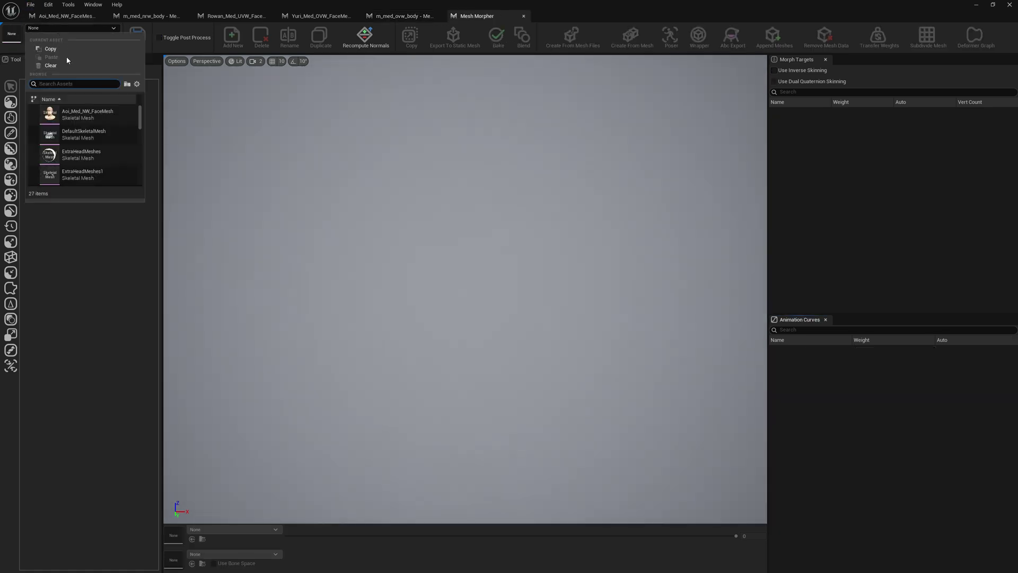
pyautogui.write('body')
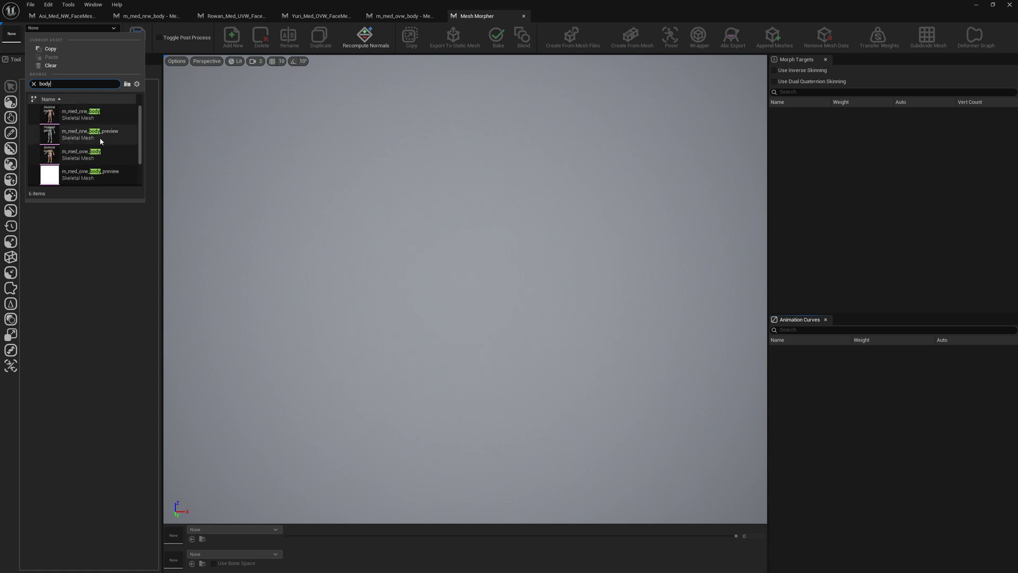
pyautogui.scroll(-2, 104, 150)
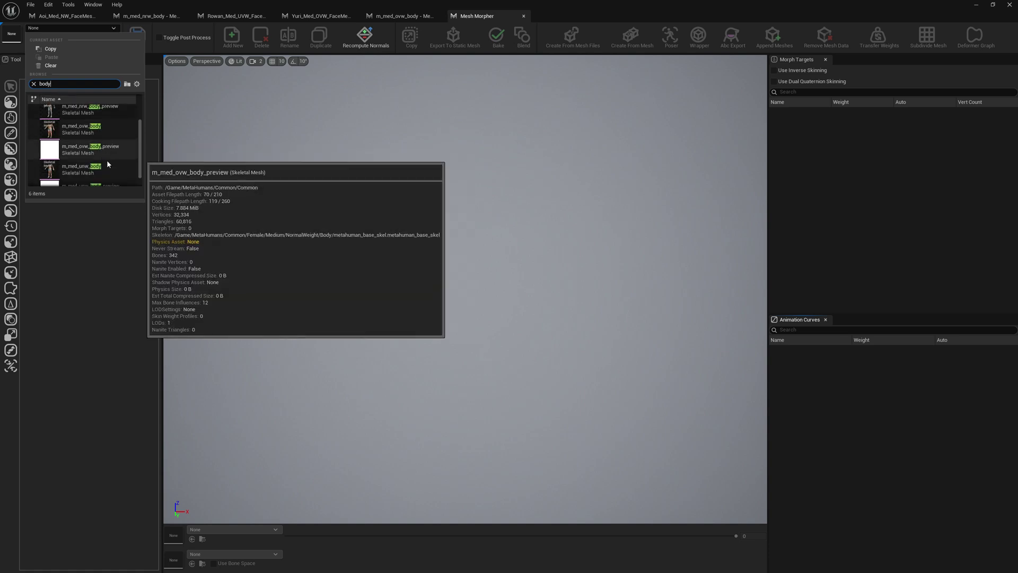
pyautogui.click(107, 170)
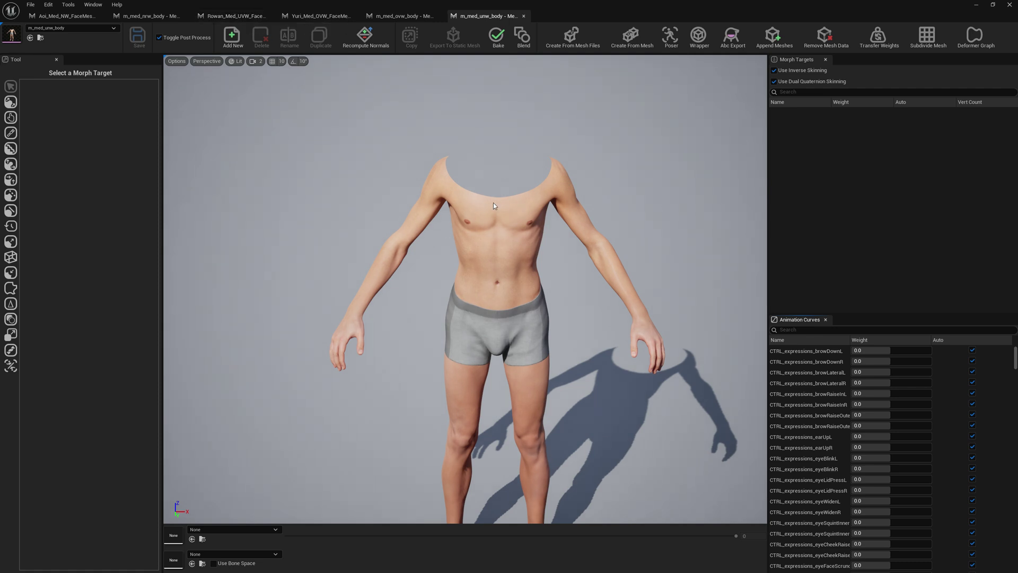
pyautogui.scroll(-2, 481, 295)
pyautogui.moveTo(482, 295); pyautogui.dragTo(482, 191, button='middle')
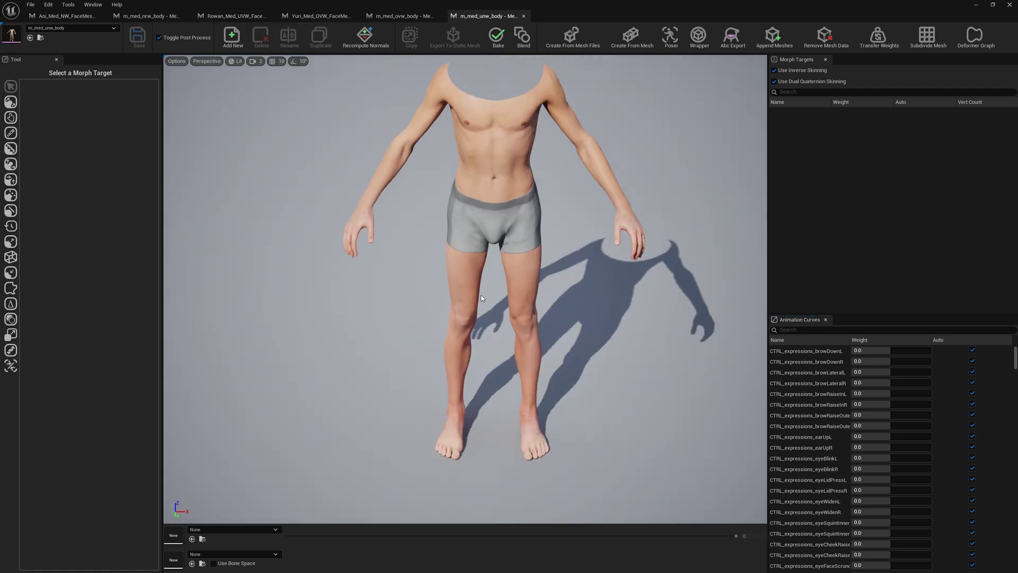
# - Return to the Aoi_Med_NW_FaceMesh document and close all the other open body and face mesh documents
pyautogui.click(74, 16)
pyautogui.click(485, 16)
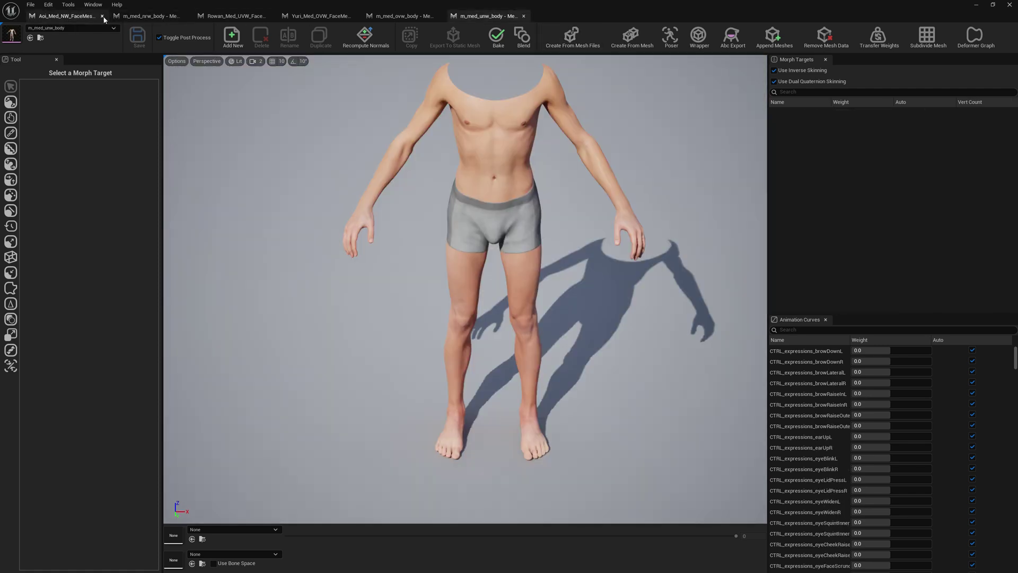
pyautogui.click(73, 17)
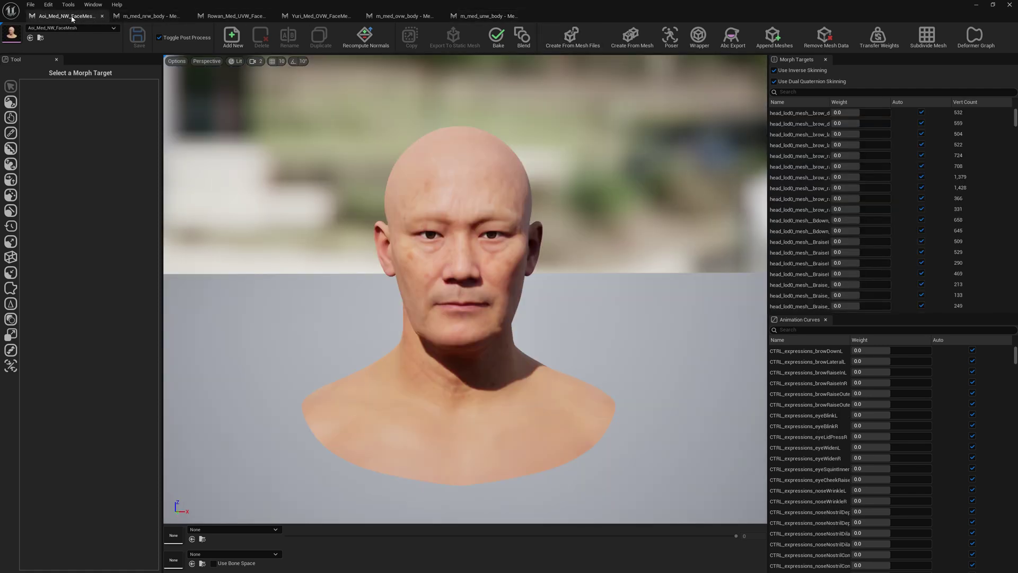
pyautogui.click(524, 15)
pyautogui.click(440, 16)
pyautogui.click(357, 16)
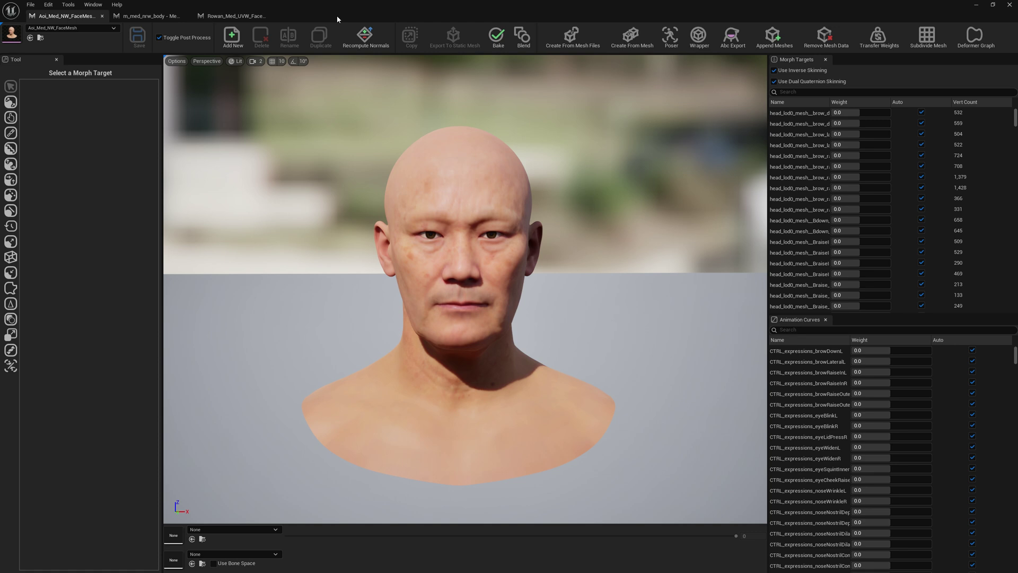
pyautogui.click(271, 16)
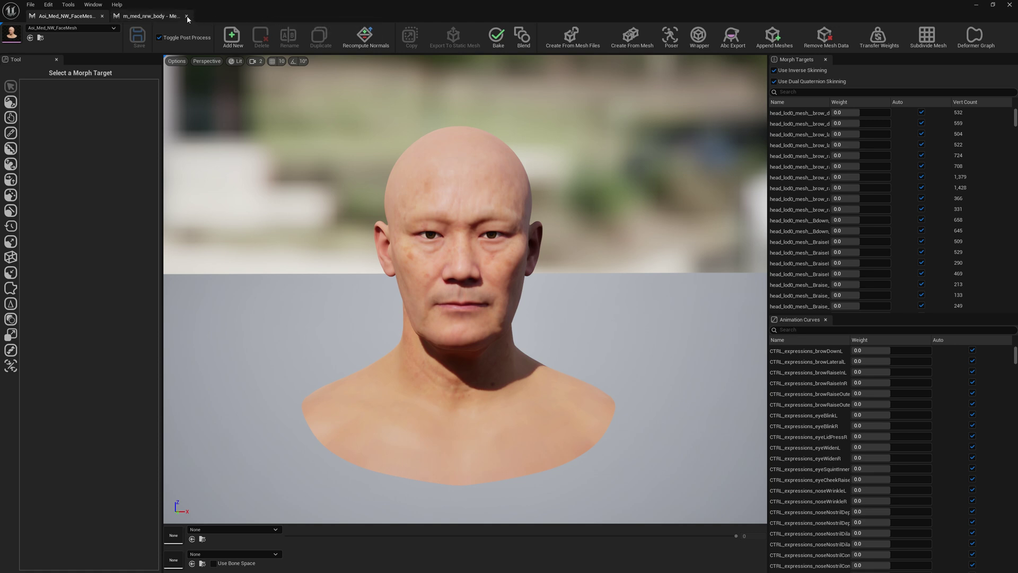
pyautogui.click(187, 16)
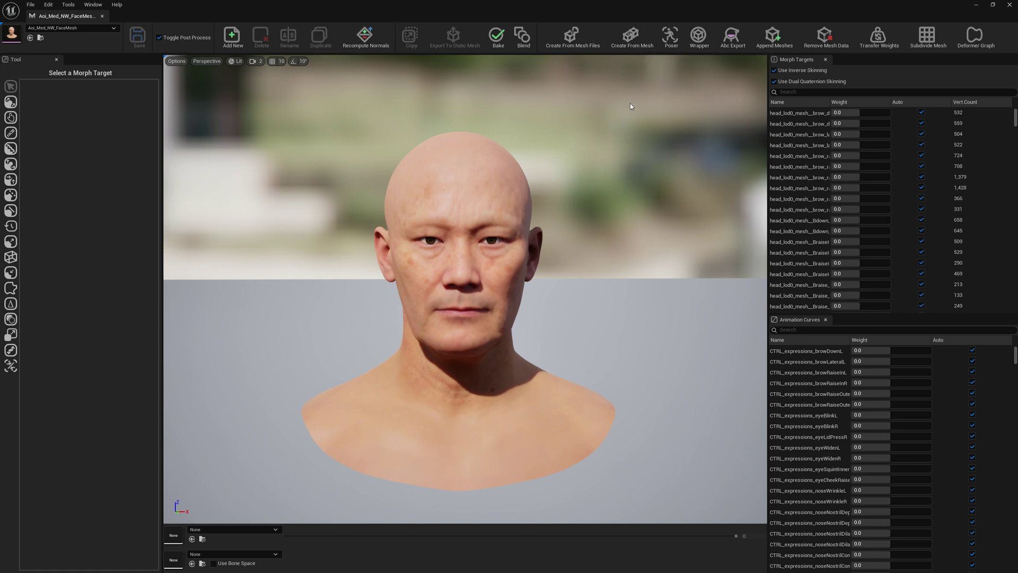
# - Create a morph target named Rowan on Aoi_Med_NW_FaceMesh from the Rowan_Med_UVW_FaceMesh source mesh, with matching by UV
pyautogui.click(633, 47)
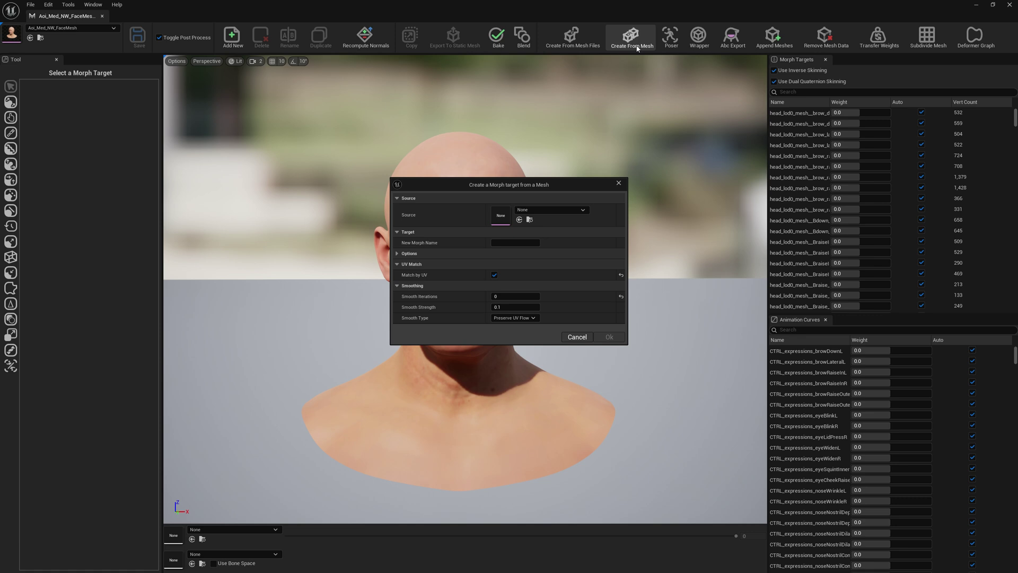
pyautogui.click(551, 210)
pyautogui.write('face')
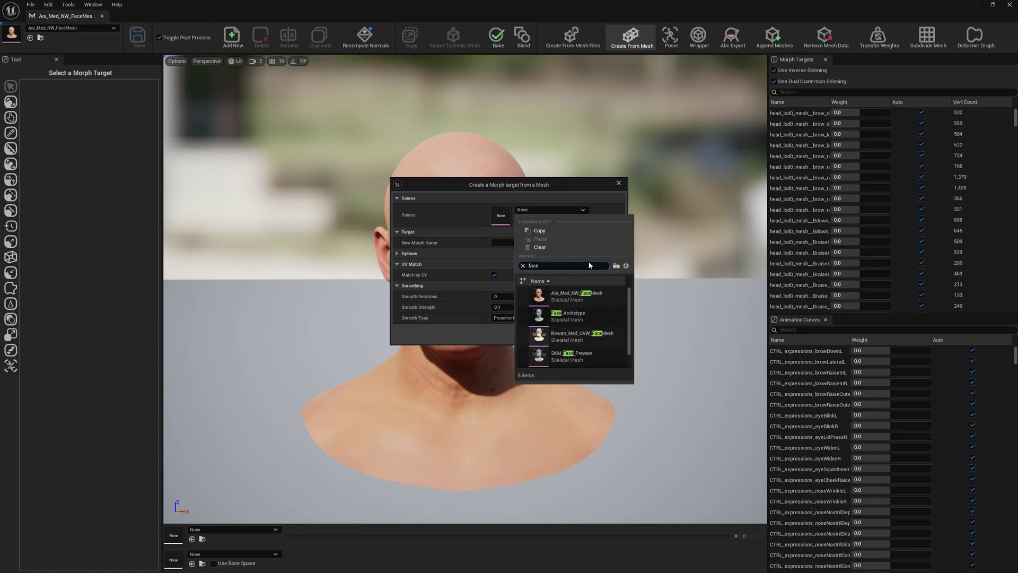
pyautogui.click(582, 334)
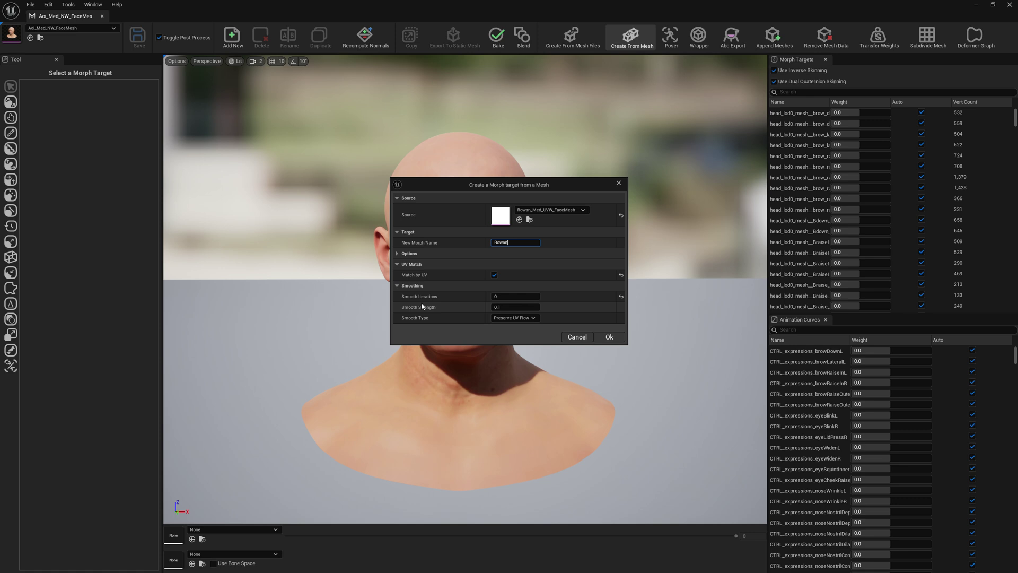
pyautogui.click(398, 257)
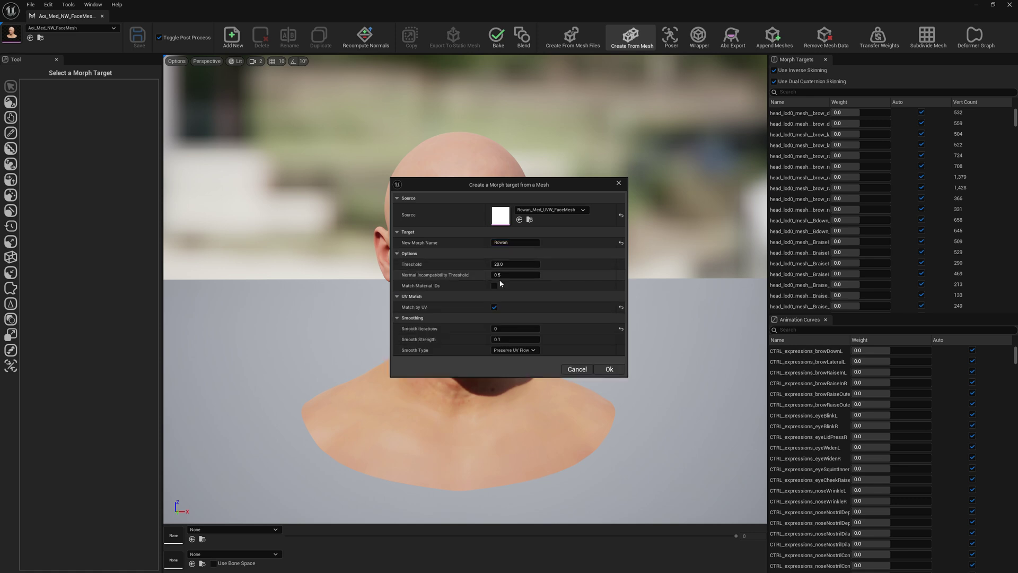
pyautogui.click(394, 256)
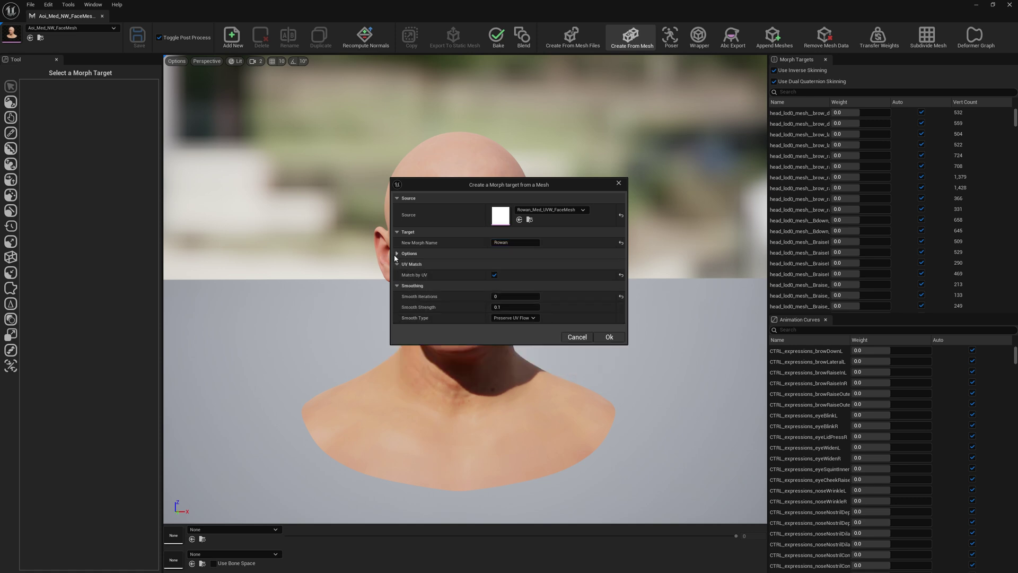
pyautogui.click(609, 338)
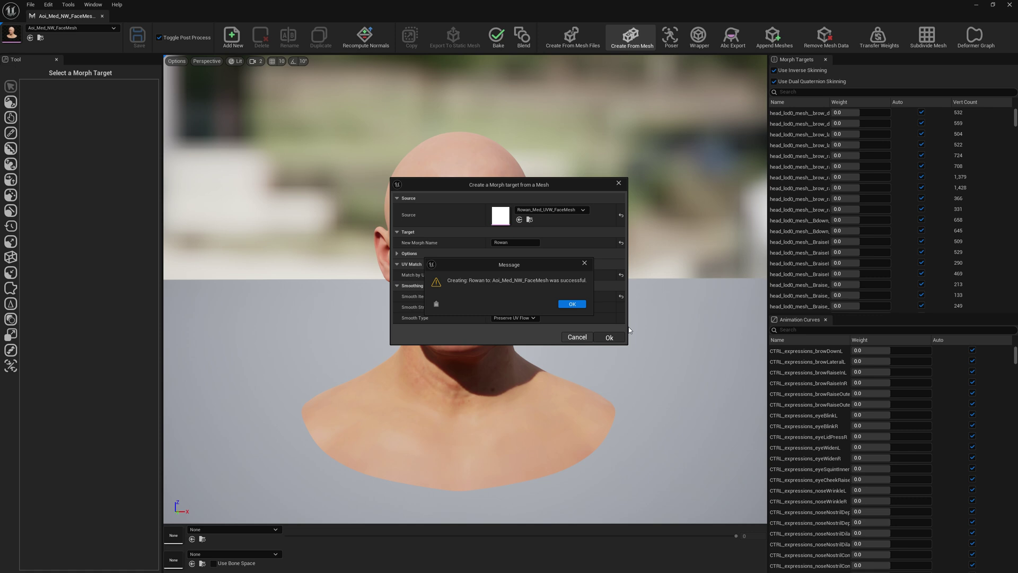
pyautogui.click(572, 304)
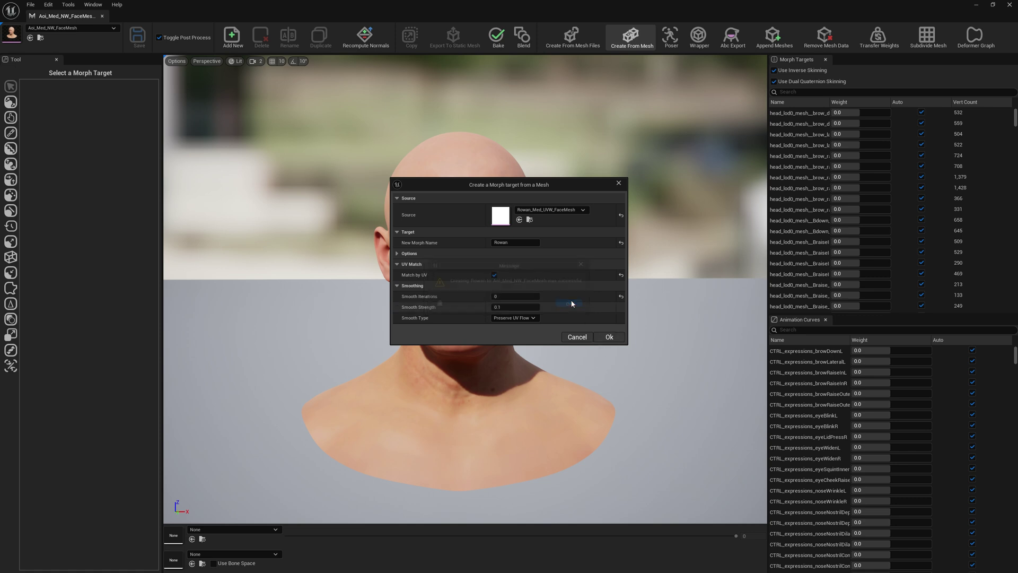
# - Create a morph target named Yuri on Aoi_Med_NW_FaceMesh from the Yuri_Med_OVW_FaceMesh source mesh, with matching by UV
pyautogui.click(545, 211)
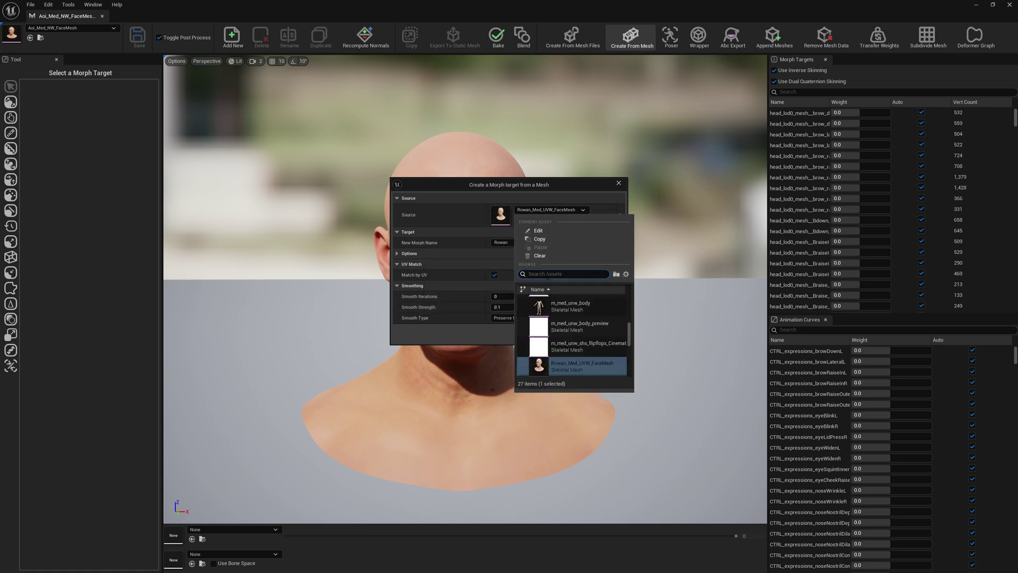
pyautogui.write('yuri')
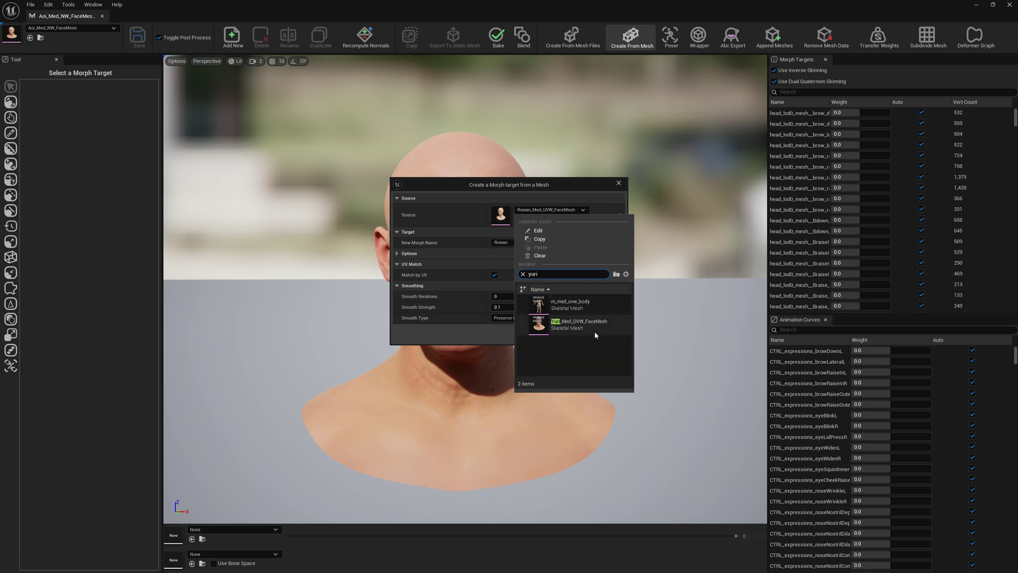
pyautogui.click(583, 324)
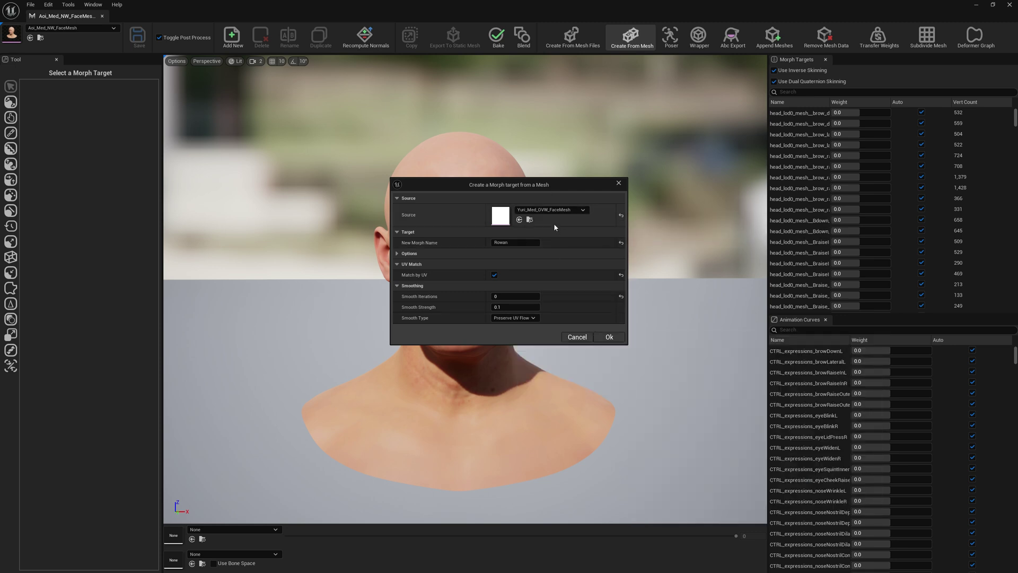
pyautogui.click(509, 244)
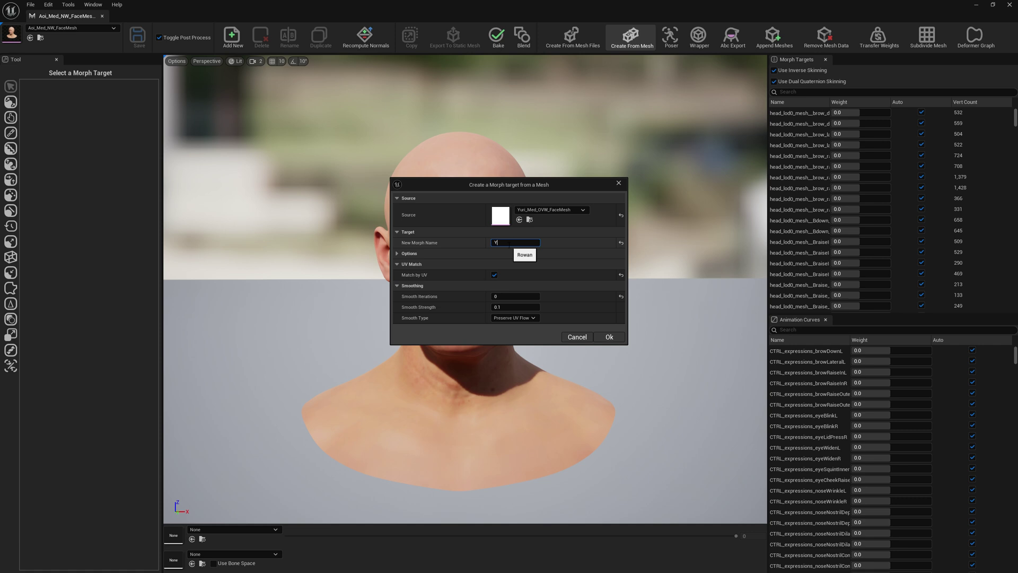
pyautogui.click(611, 338)
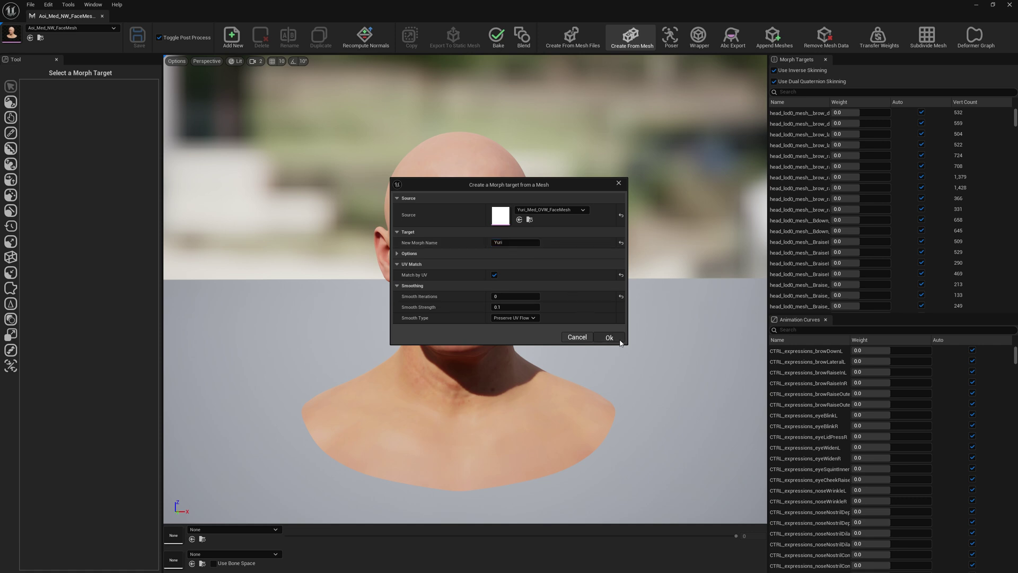
pyautogui.click(566, 303)
pyautogui.click(618, 184)
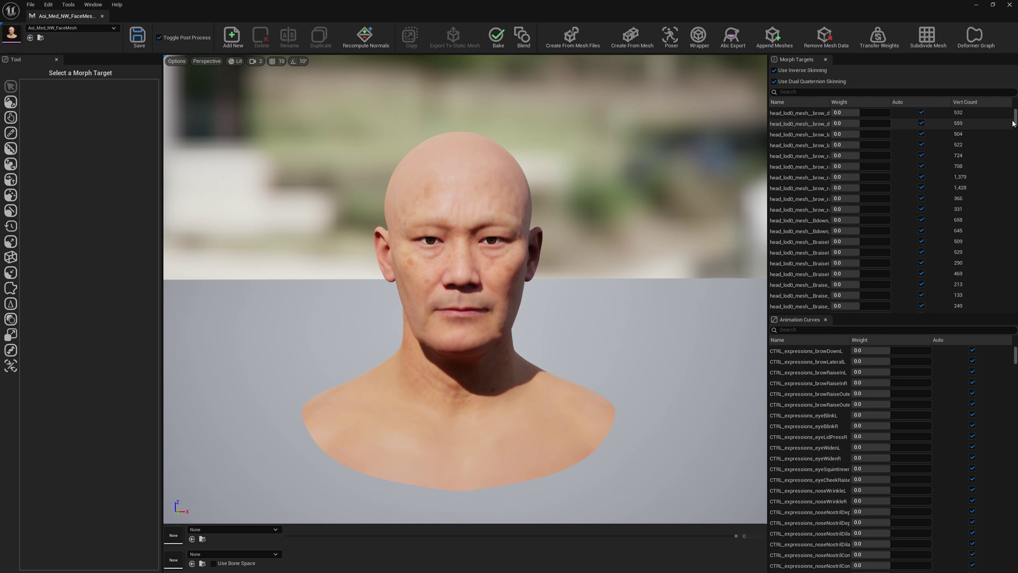
# - Preview the Yuri morph target on the face up close at weight 1.0, and reset its weight
pyautogui.moveTo(1015, 115); pyautogui.dragTo(973, 374)
pyautogui.moveTo(658, 318); pyautogui.dragTo(626, 196, button='right')
pyautogui.press('w')
pyautogui.moveTo(841, 296); pyautogui.dragTo(892, 296)
pyautogui.moveTo(466, 289); pyautogui.dragTo(297, 329, button='right')
pyautogui.press('d')
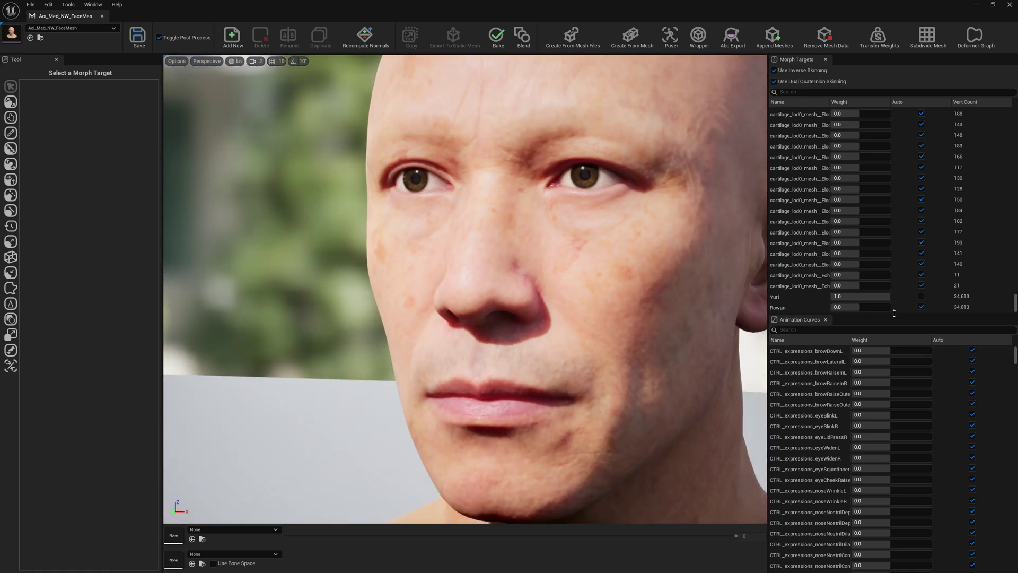
pyautogui.click(922, 296)
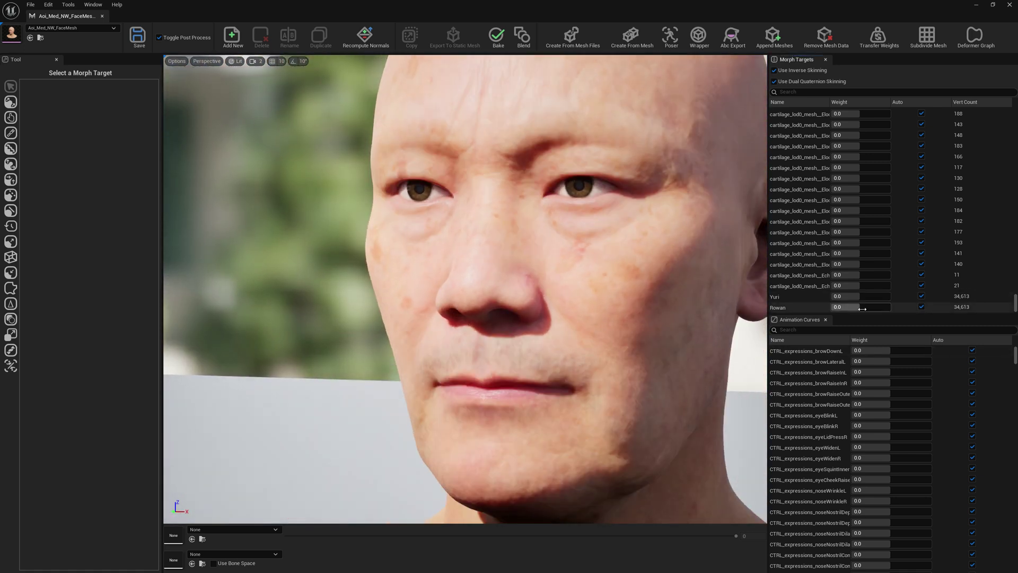
# - Preview the Rowan morph target at weight 1.0 and examine the area between the eyes and nose bridge
pyautogui.moveTo(852, 309); pyautogui.dragTo(891, 309)
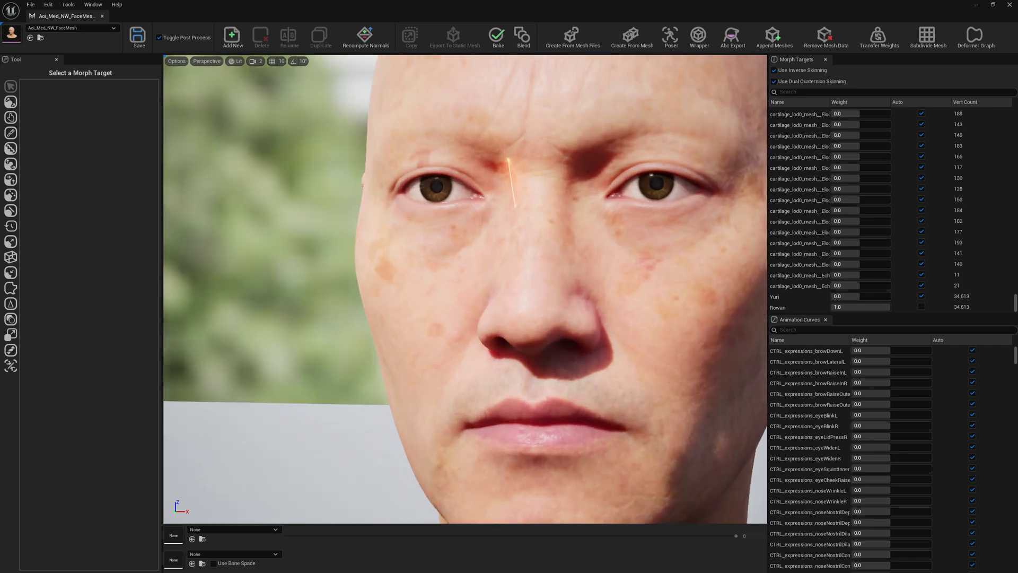
pyautogui.keyDown('alt'); pyautogui.moveTo(514, 108); pyautogui.dragTo(514, 107, button='right'); pyautogui.keyUp('alt')
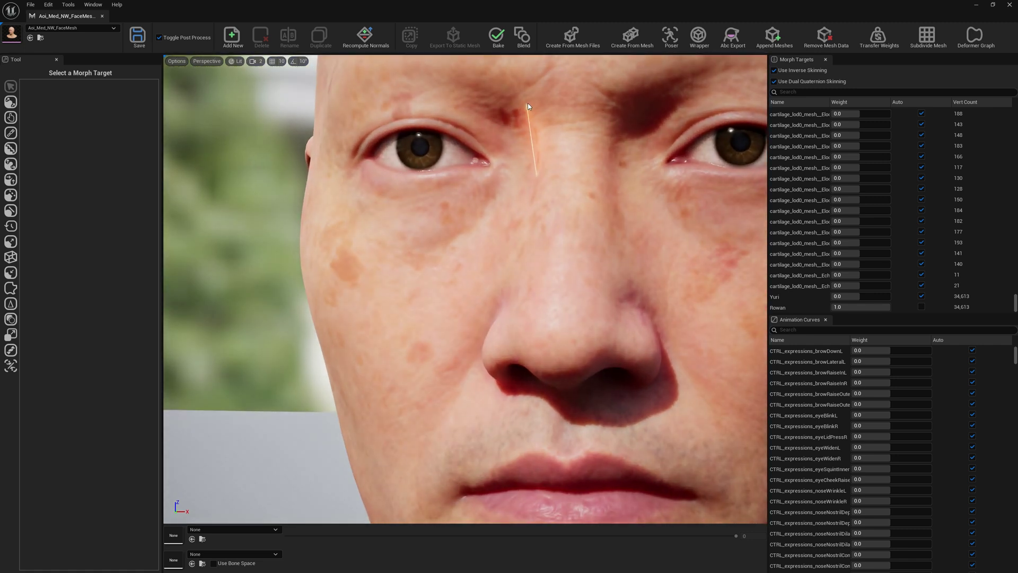
pyautogui.keyDown('alt'); pyautogui.moveTo(529, 138); pyautogui.dragTo(488, 177); pyautogui.keyUp('alt')
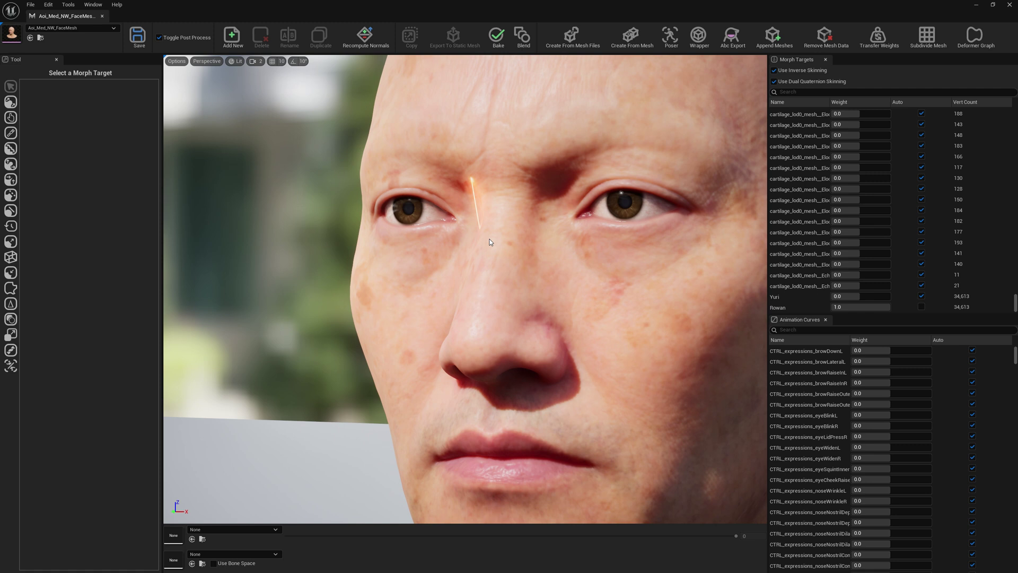
# - Open the Rowan morph target for editing and apply Fix Spikes with threshold 3.0 using the Laplacian Smooth tool
pyautogui.click(784, 309)
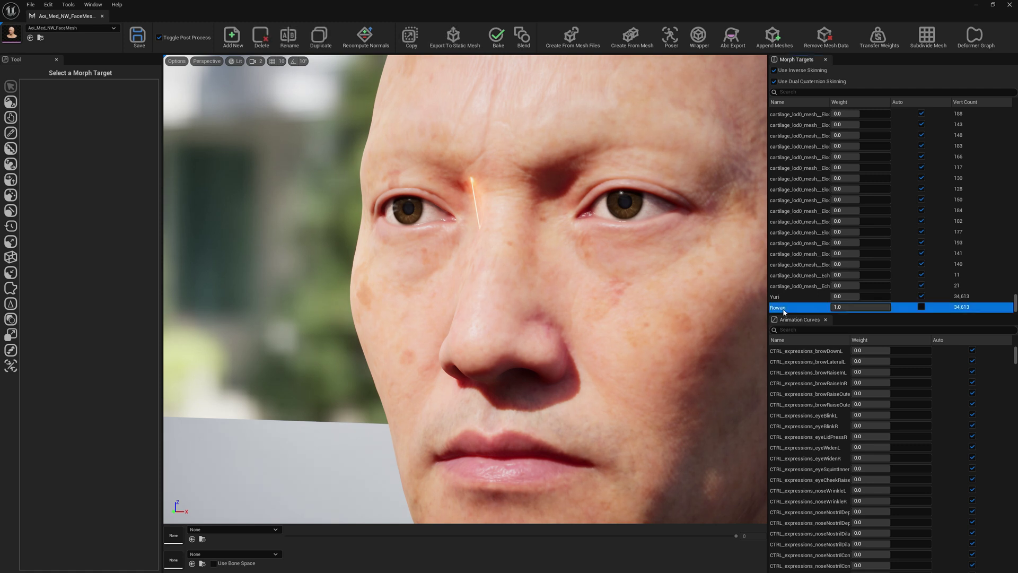
pyautogui.doubleClick(784, 309)
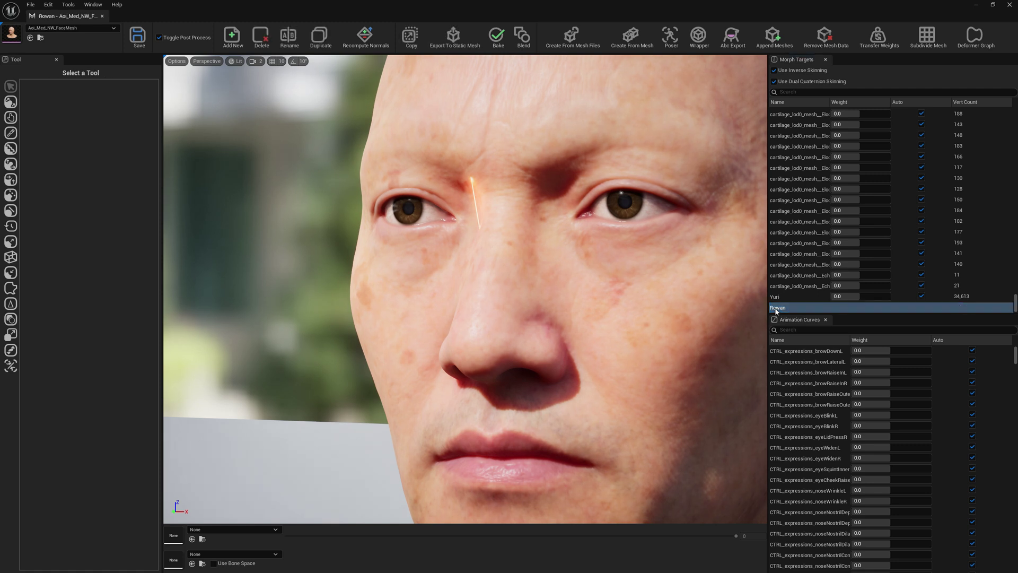
pyautogui.click(10, 304)
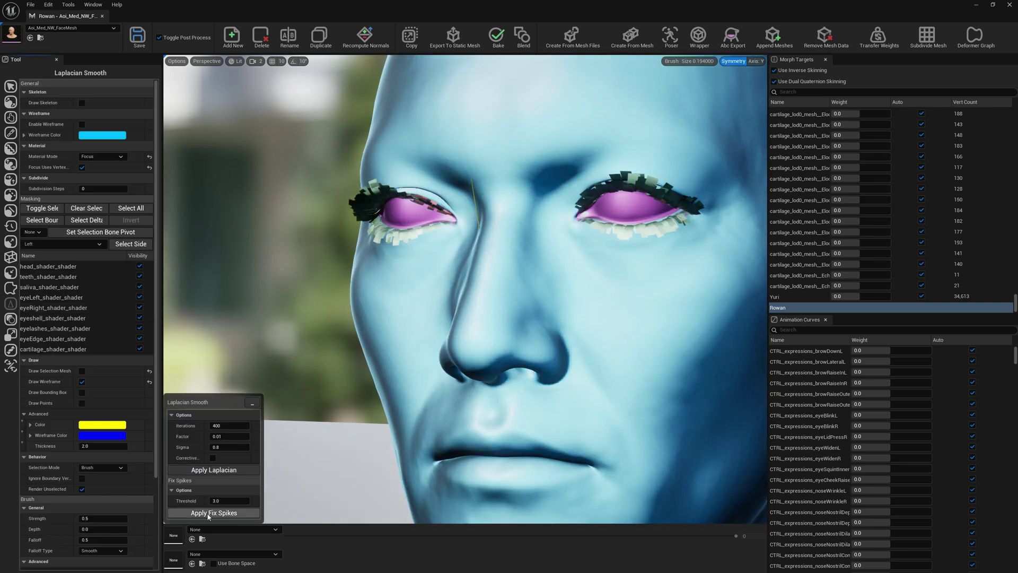
pyautogui.click(210, 513)
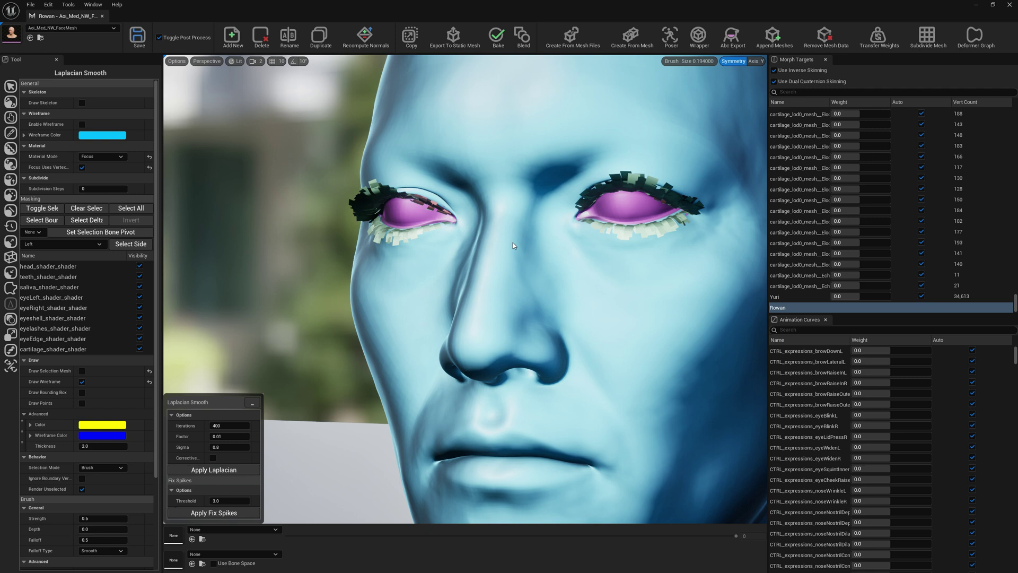
# - Check the corrected face and bust, and close the Rowan morph target keeping the spike fix
pyautogui.moveTo(513, 246); pyautogui.dragTo(403, 239, button='right')
pyautogui.rightClick(794, 309)
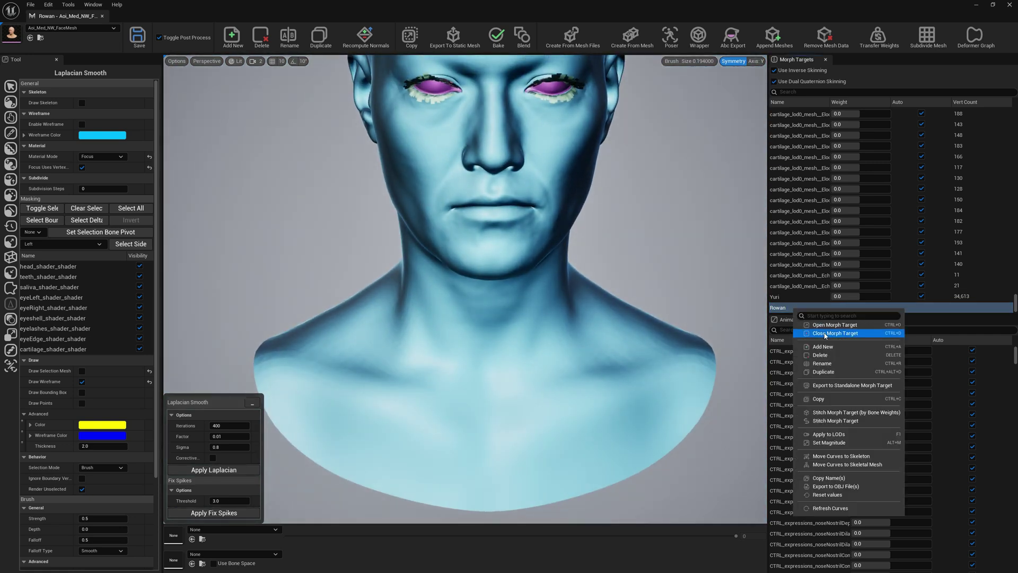
pyautogui.click(825, 333)
pyautogui.click(532, 305)
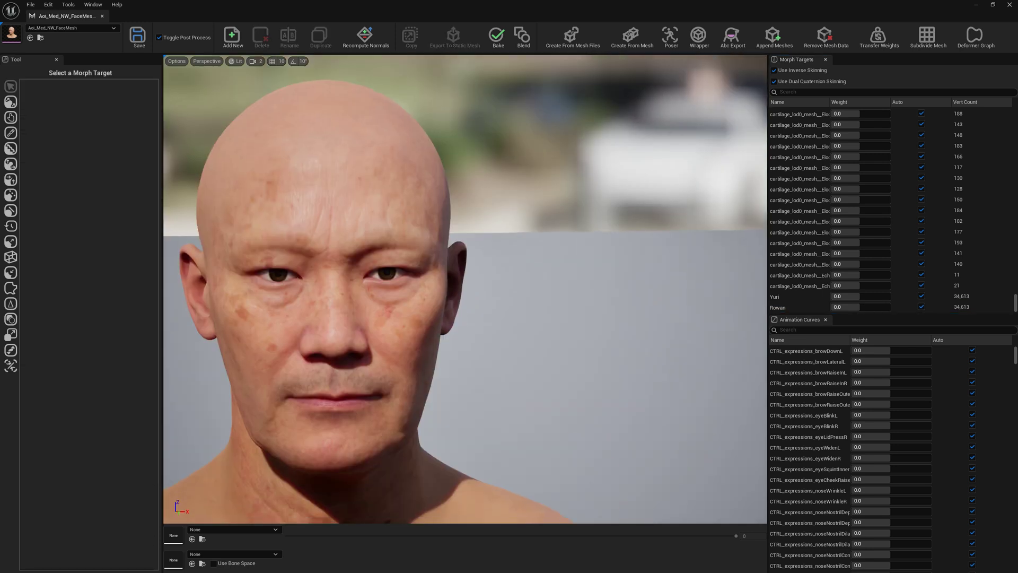
# - Preview the Rowan and Yuri face morph targets one after the other at weight 1.0, resetting each
pyautogui.moveTo(883, 307); pyautogui.dragTo(891, 307)
pyautogui.moveTo(596, 334); pyautogui.dragTo(462, 372, button='right')
pyautogui.scroll(3, 596, 334)
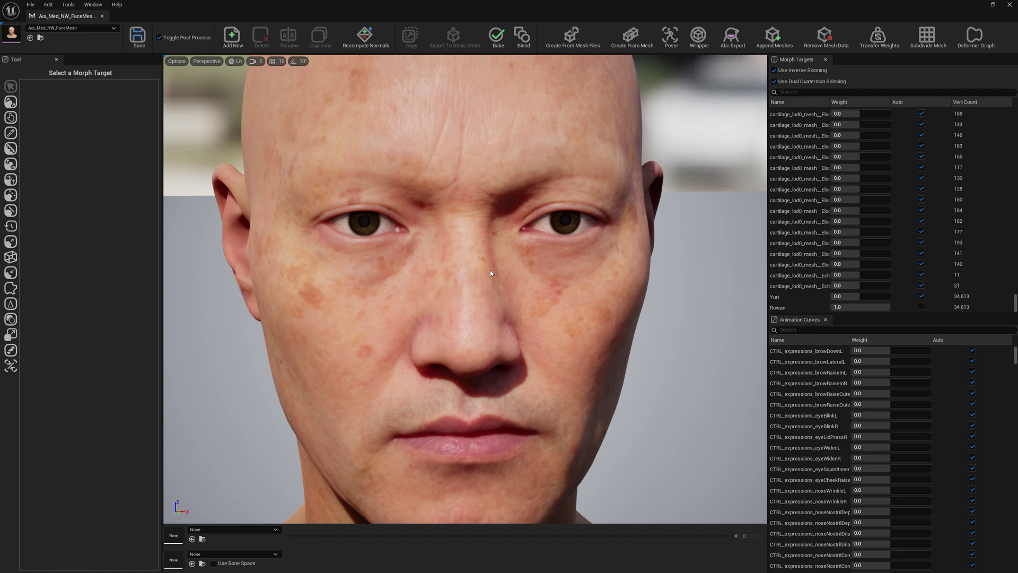
pyautogui.scroll(3, 490, 274)
pyautogui.click(921, 307)
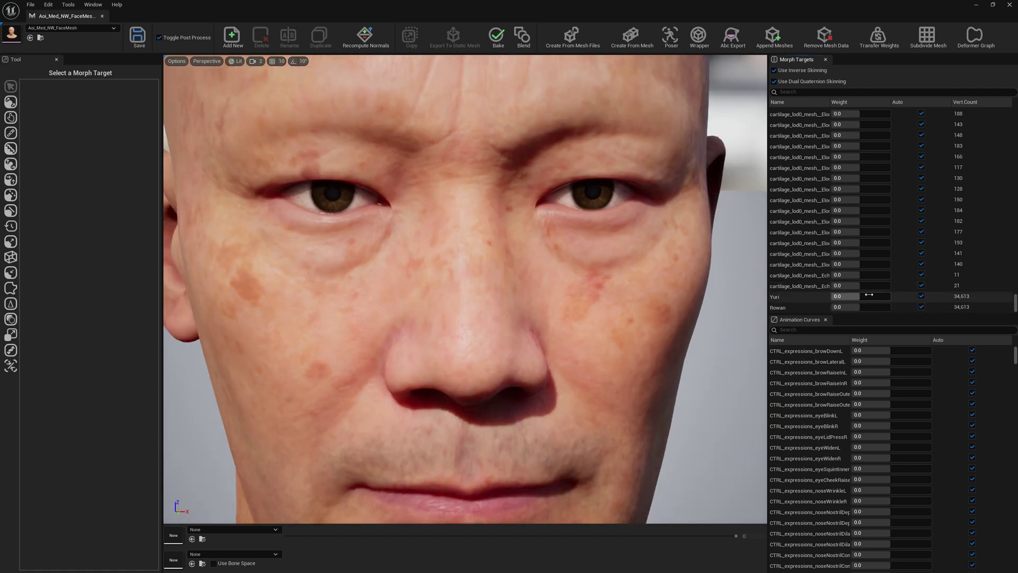
pyautogui.moveTo(868, 294); pyautogui.dragTo(892, 295)
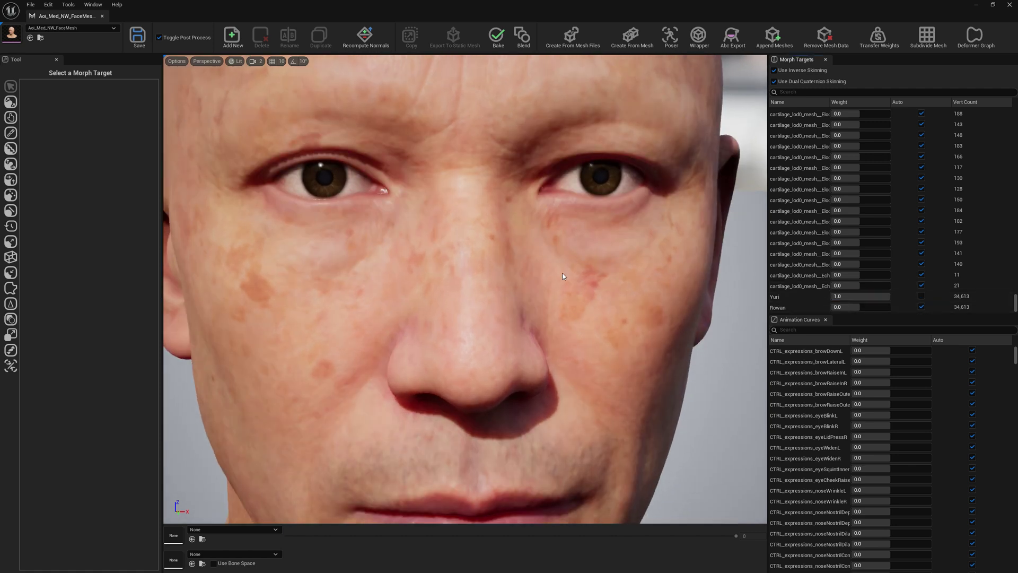
pyautogui.click(922, 296)
# - Save Aoi_Med_NW_FaceMesh and load the m_med_nrw_body skeletal mesh in the document
pyautogui.scroll(-4, 348, 199)
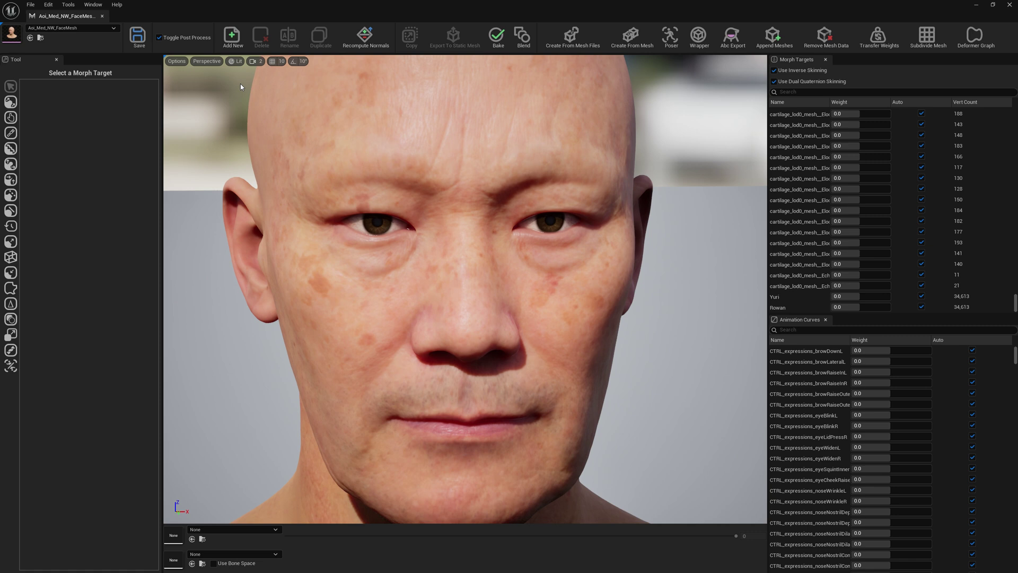
pyautogui.hotkey('ctrl', 's')
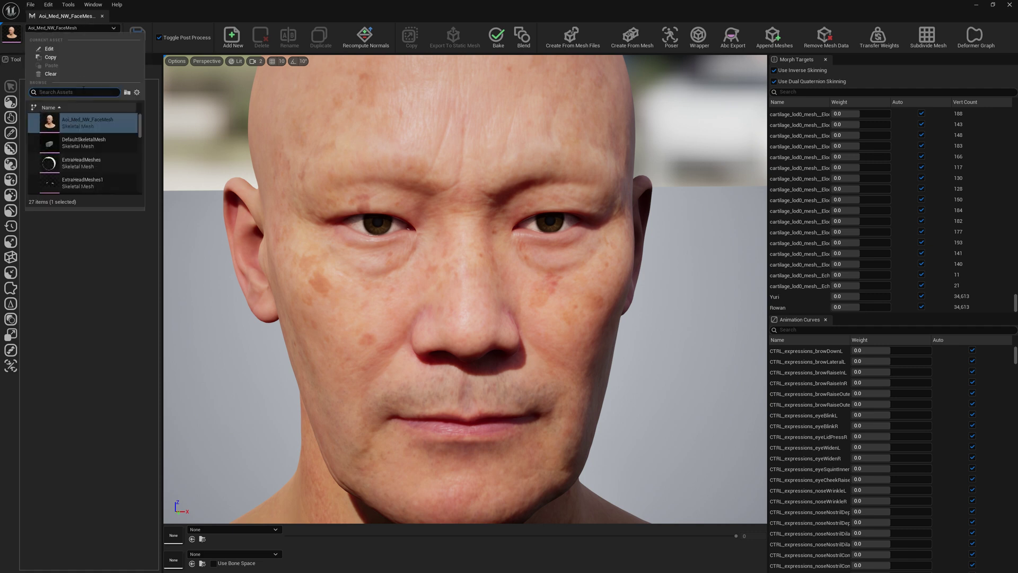
pyautogui.write('ed_nw')
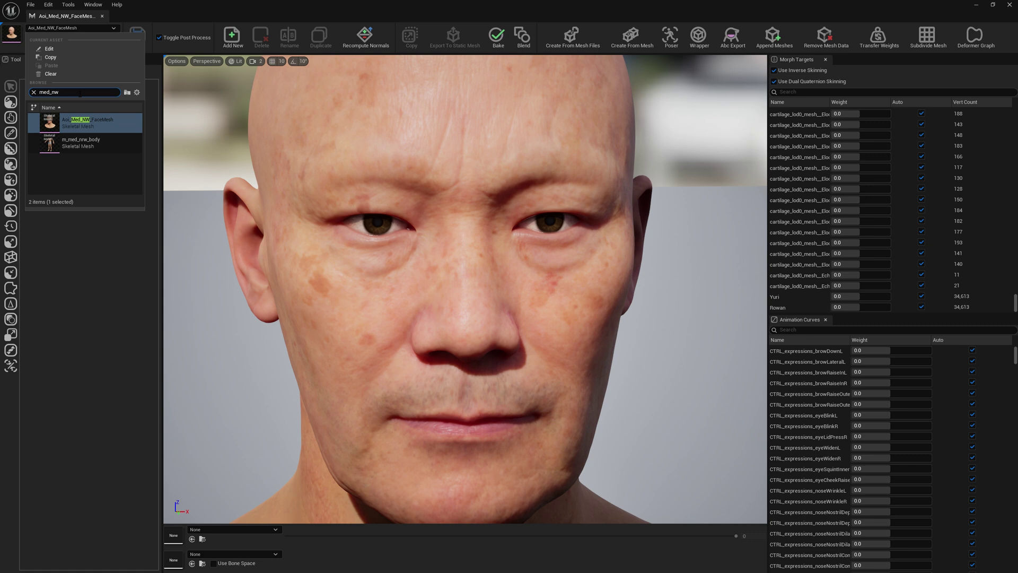
pyautogui.click(78, 147)
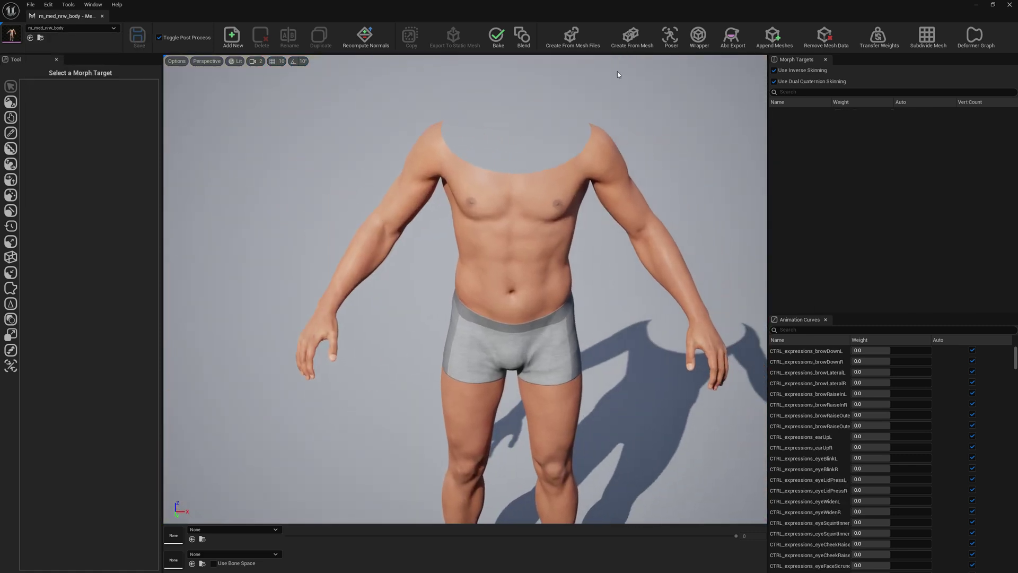
# - Create a morph target named Rowan on m_med_nrw_body from the m_med_unw_body source mesh, with matching by UV
pyautogui.click(631, 43)
pyautogui.click(539, 210)
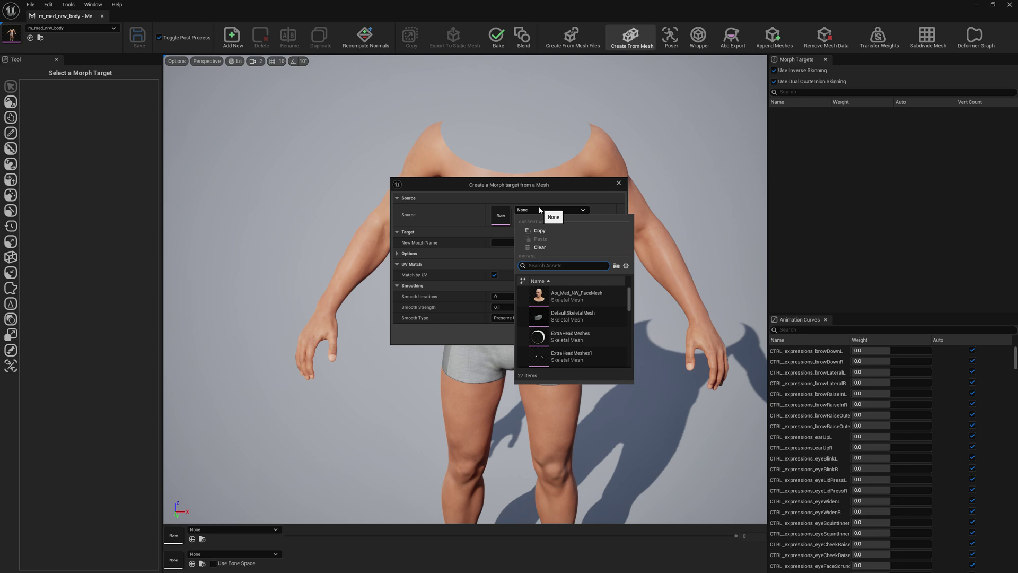
pyautogui.write('rowan')
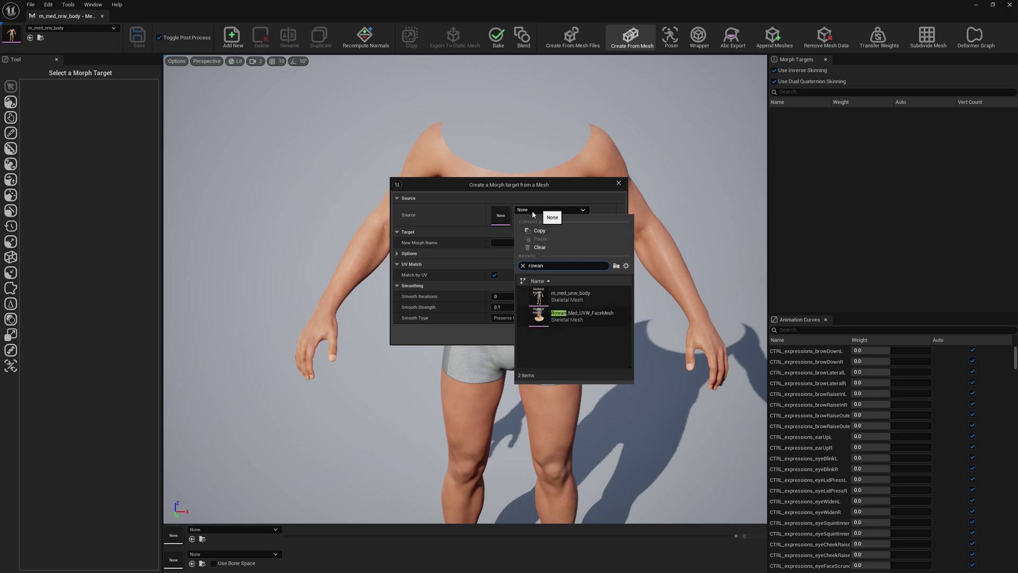
pyautogui.click(569, 296)
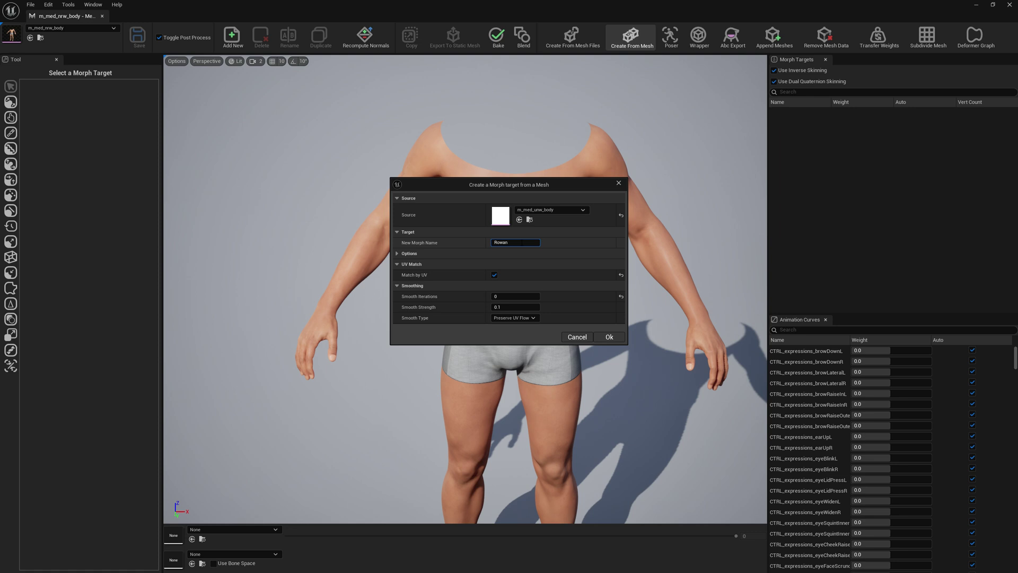
pyautogui.click(606, 340)
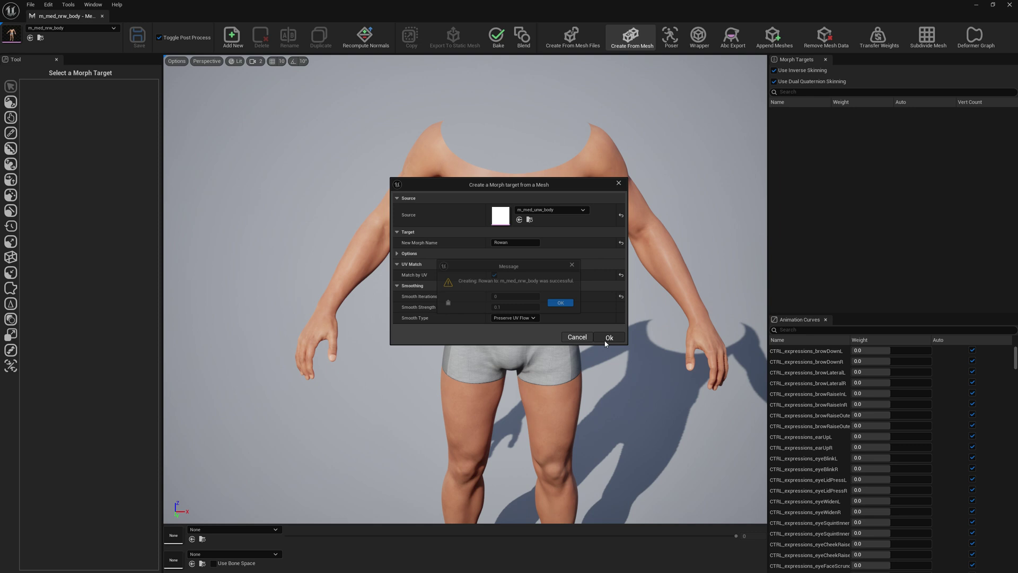
pyautogui.click(567, 305)
# - Create a morph target named Yuri on m_med_nrw_body from the m_med_ovw_body source mesh, with matching by UV
pyautogui.click(550, 210)
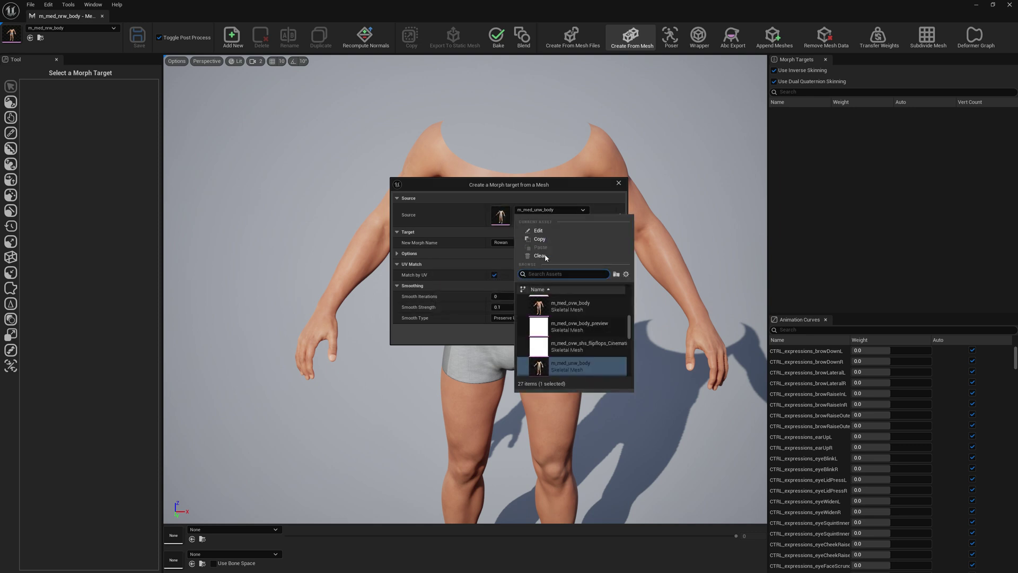
pyautogui.write('yuri')
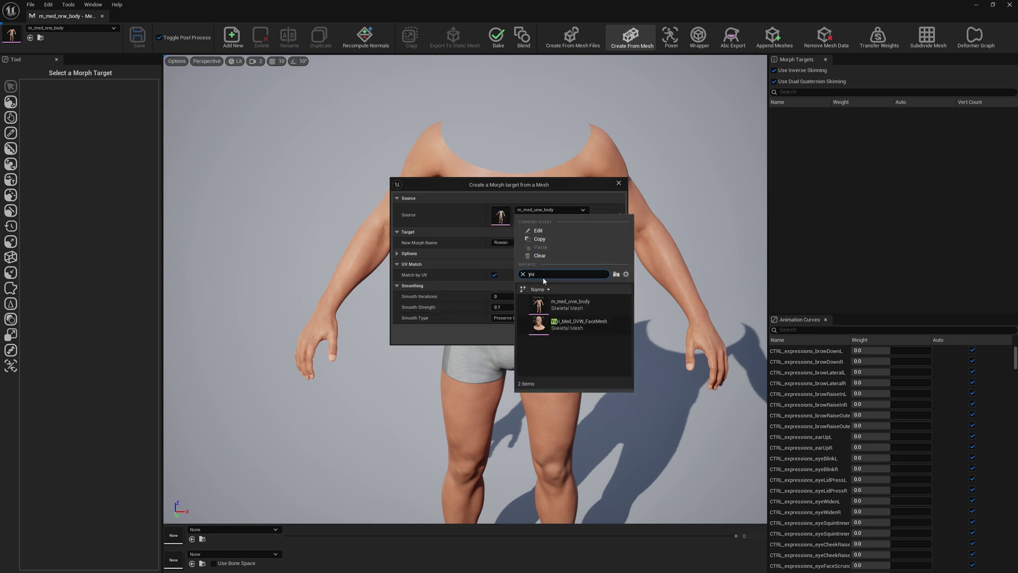
pyautogui.click(570, 304)
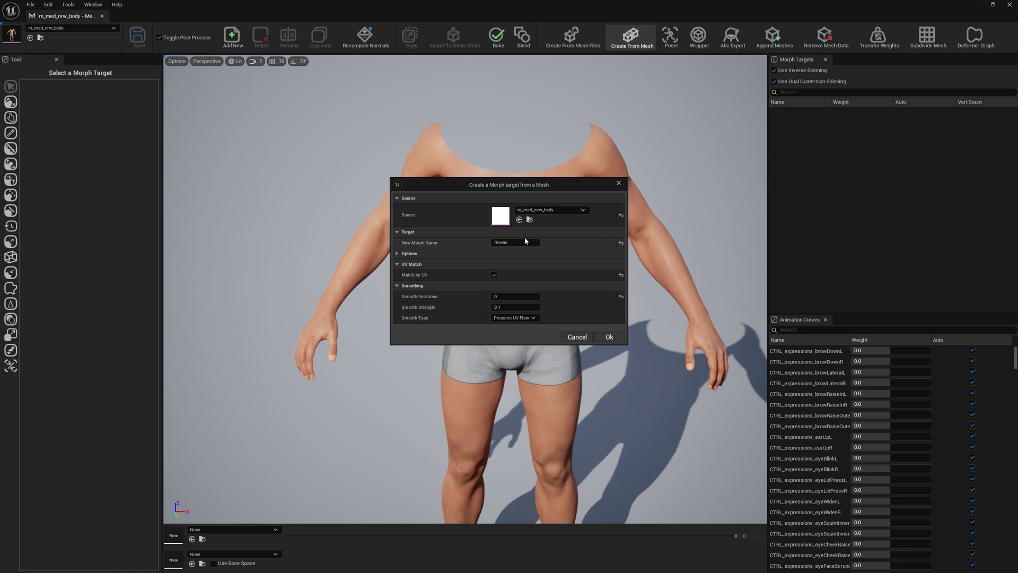
pyautogui.click(507, 243)
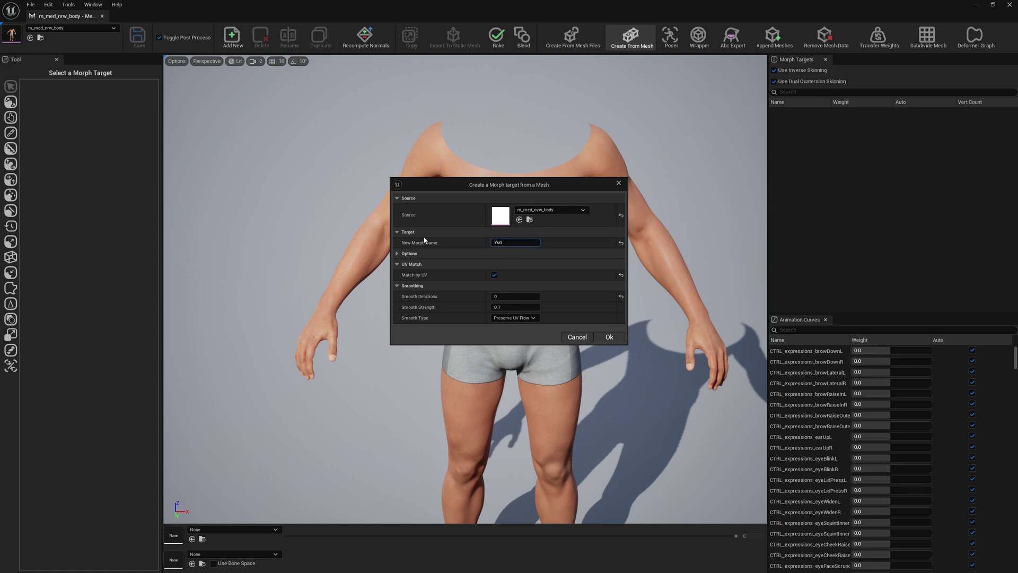
pyautogui.click(442, 238)
pyautogui.click(616, 337)
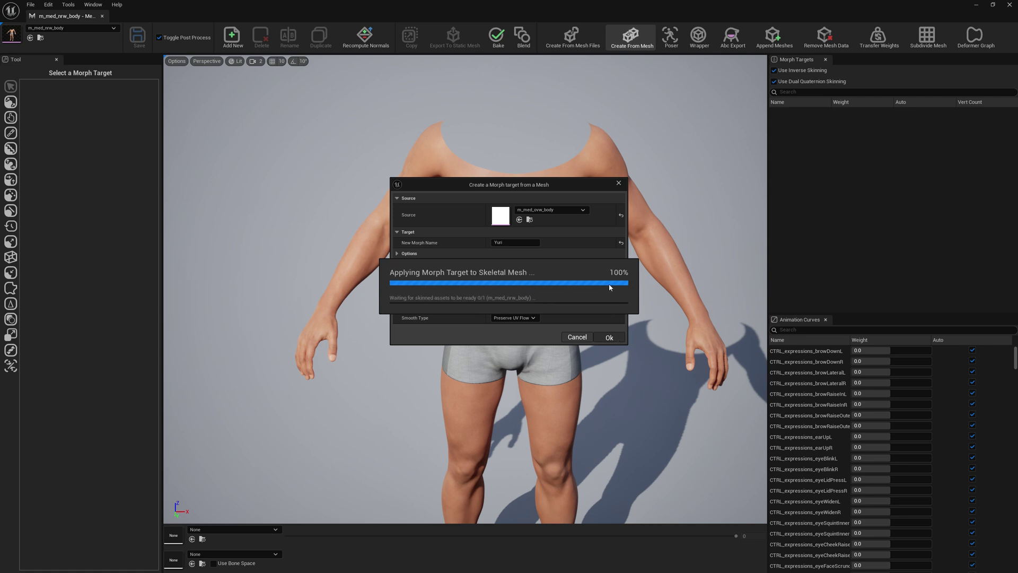
pyautogui.click(565, 306)
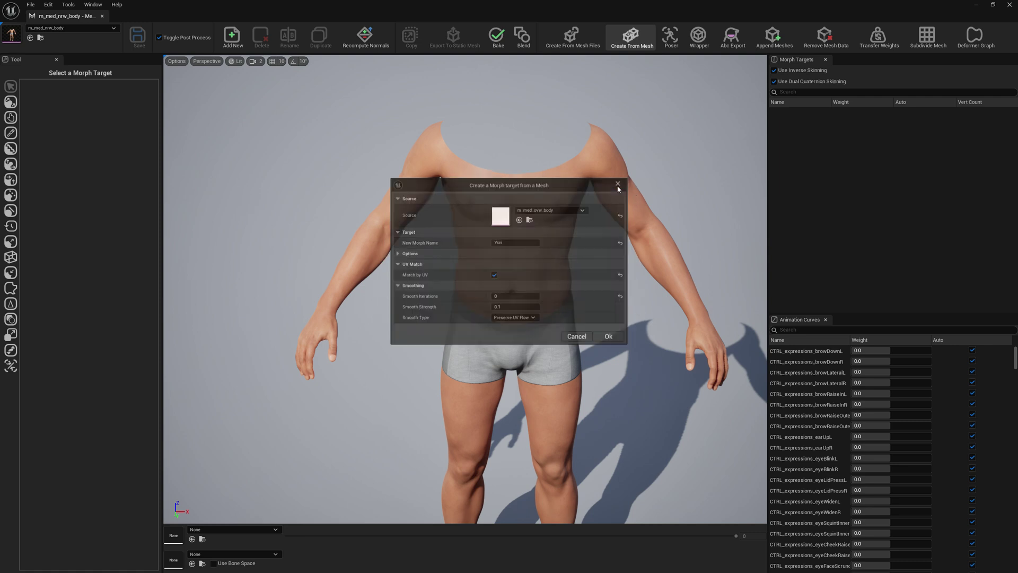
# - Preview the Yuri and Rowan body morph targets one after the other at weight 1.0 on m_med_nrw_body
pyautogui.moveTo(857, 113); pyautogui.dragTo(894, 123)
pyautogui.click(924, 113)
pyautogui.moveTo(650, 186)
pyautogui.mouseDown(button='right')
pyautogui.moveTo(641, 194)
pyautogui.moveTo(643, 249)
pyautogui.moveTo(573, 180)
pyautogui.moveTo(678, 200)
pyautogui.moveTo(651, 197)
pyautogui.mouseUp(button='right')
# - Save the m_med_nrw_body and metahuman_base_skel assets and reset Rowan's body morph weight
pyautogui.click(138, 36)
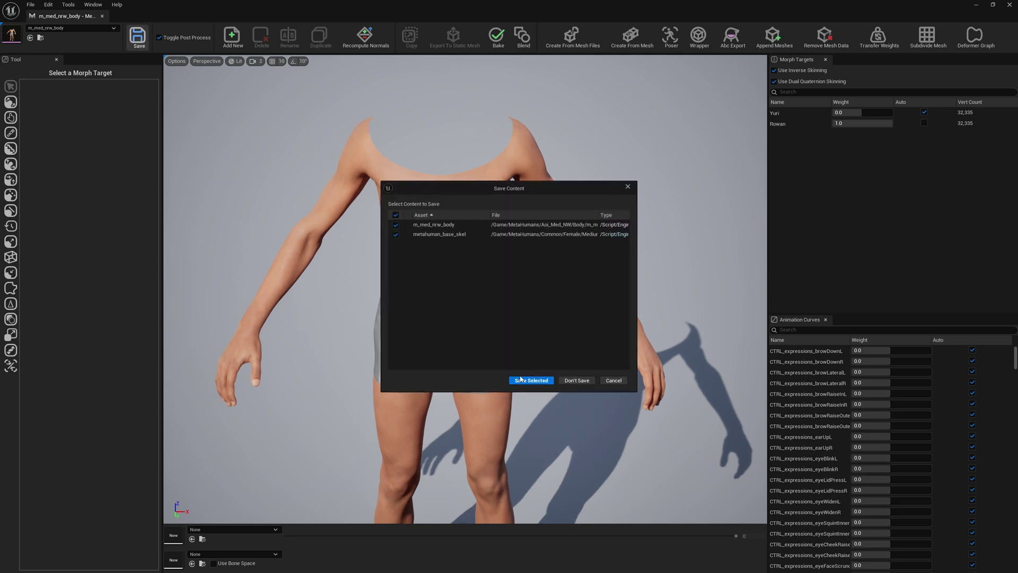
pyautogui.click(531, 381)
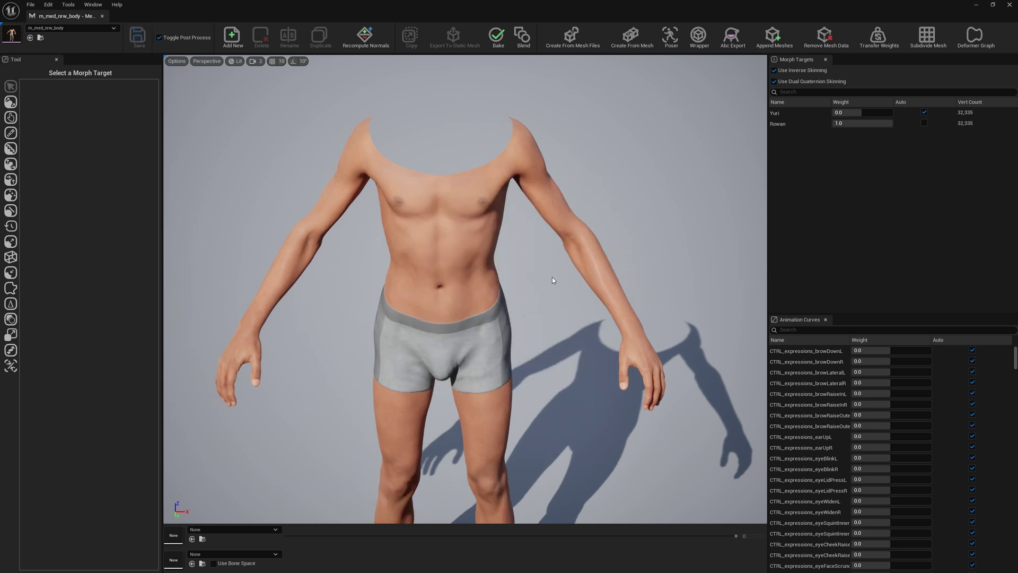
pyautogui.click(924, 123)
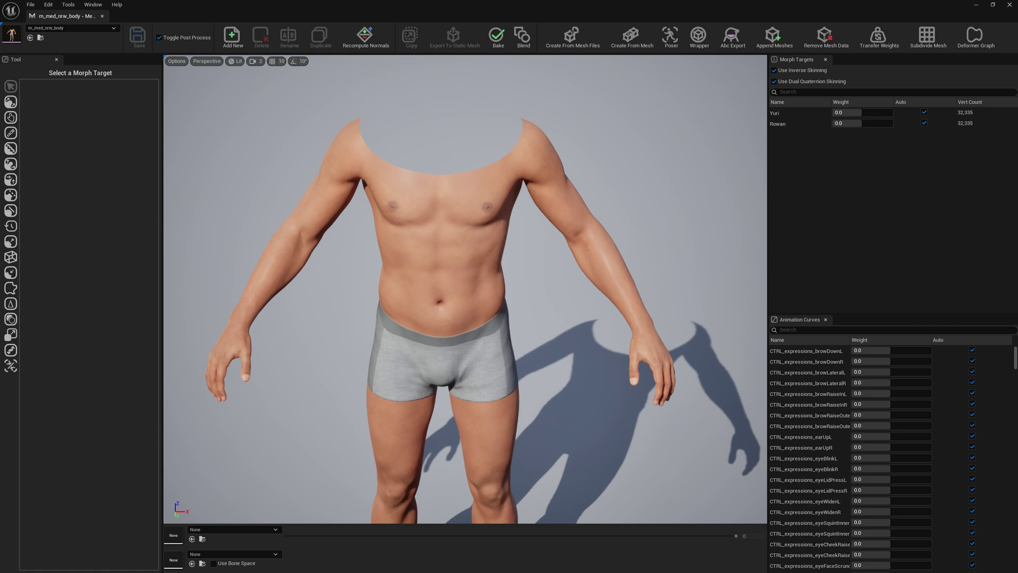
# - Load Aoi_Med_NW_FaceMesh as the reference skeletal mesh for the body
pyautogui.moveTo(476, 280); pyautogui.dragTo(471, 158, button='middle')
pyautogui.click(69, 4)
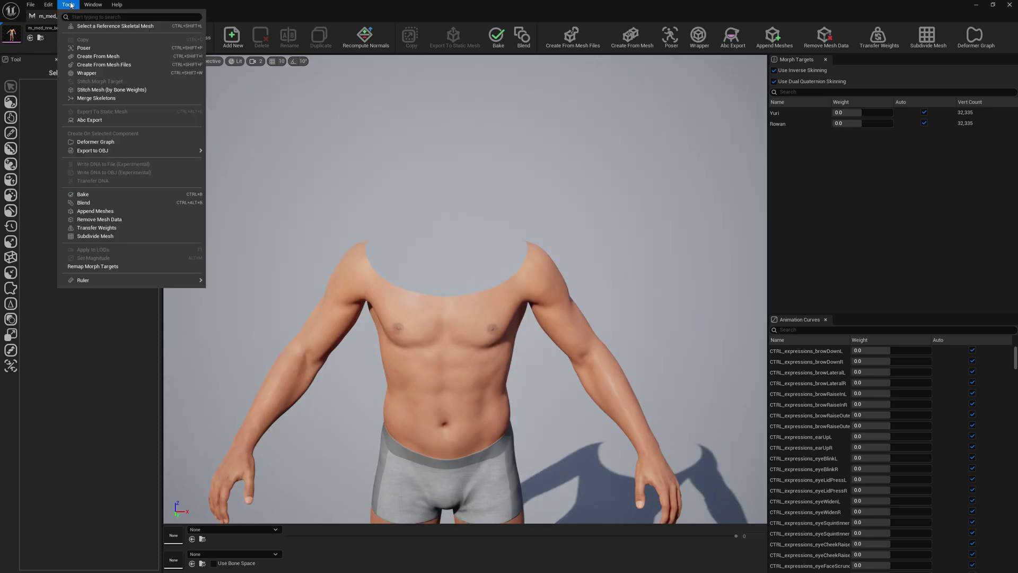
pyautogui.click(106, 26)
pyautogui.click(255, 46)
pyautogui.write('aoi')
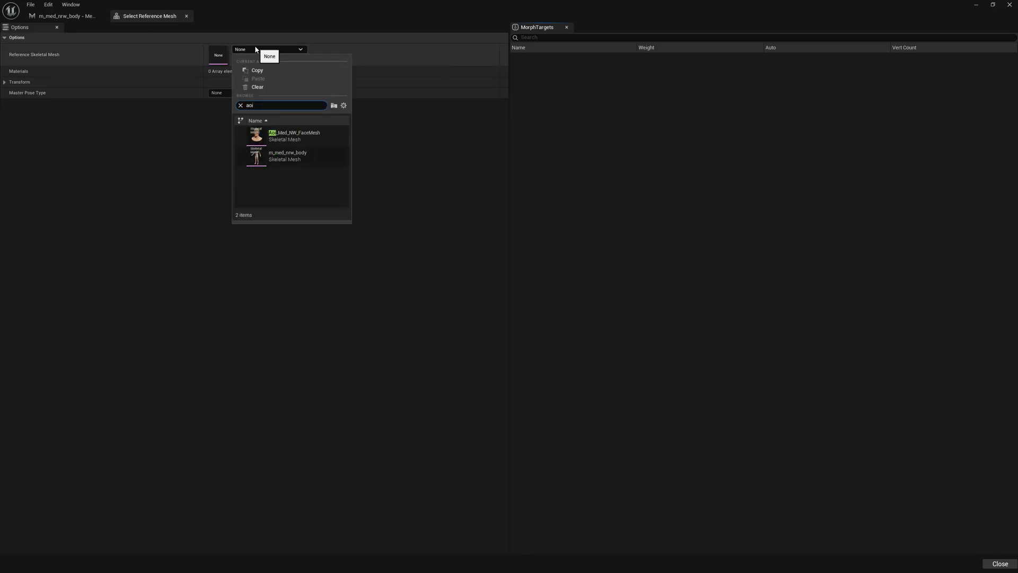
pyautogui.click(297, 136)
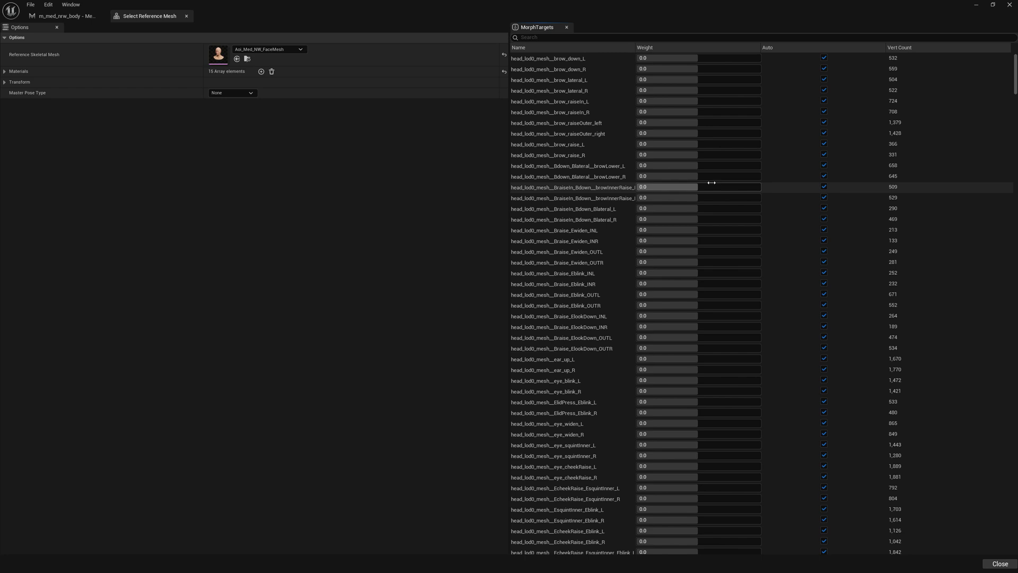
# - Preview the Yuri morph target at weight 1.0 on both the reference face mesh and the body, examining it from several angles
pyautogui.moveTo(1014, 66); pyautogui.dragTo(970, 552)
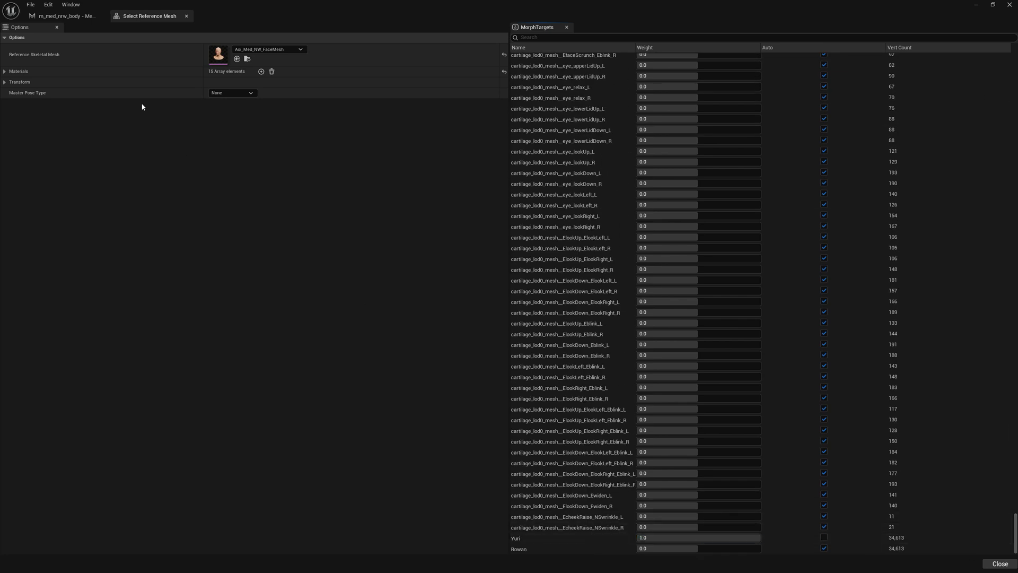
pyautogui.click(73, 16)
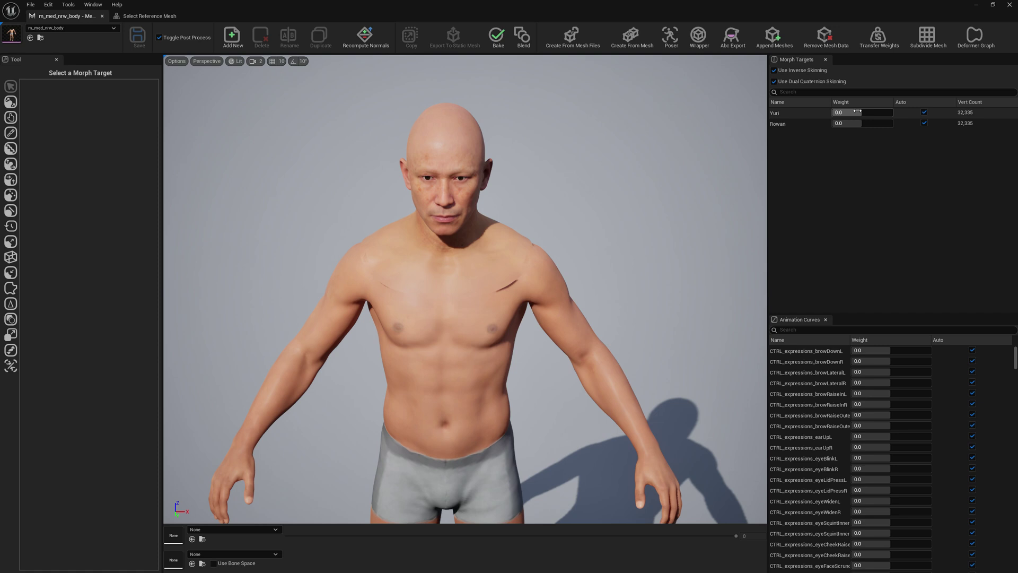
pyautogui.moveTo(850, 113)
pyautogui.mouseDown()
pyautogui.moveTo(880, 115)
pyautogui.moveTo(850, 117)
pyautogui.mouseUp()
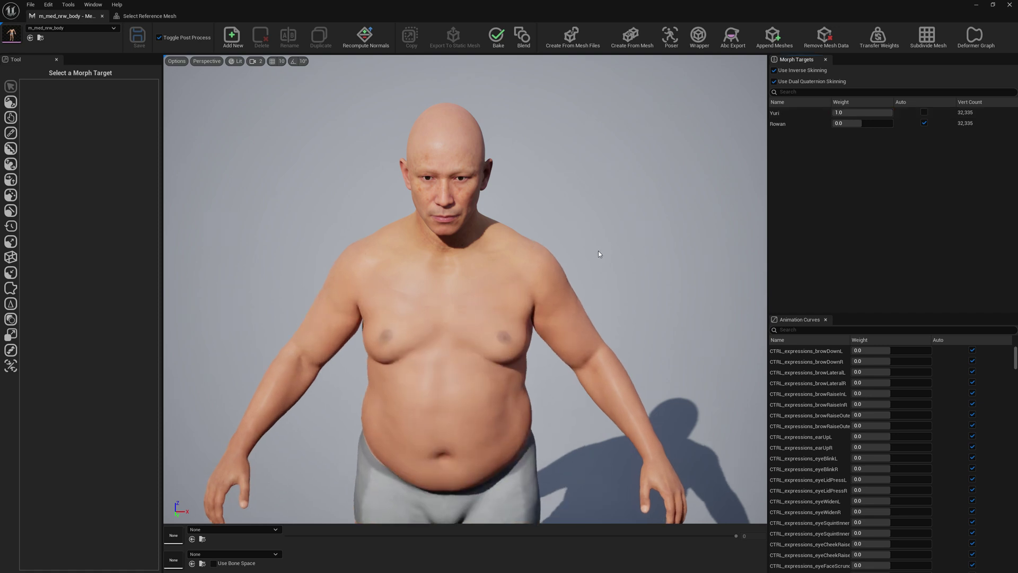
pyautogui.moveTo(599, 254); pyautogui.dragTo(652, 181, button='right')
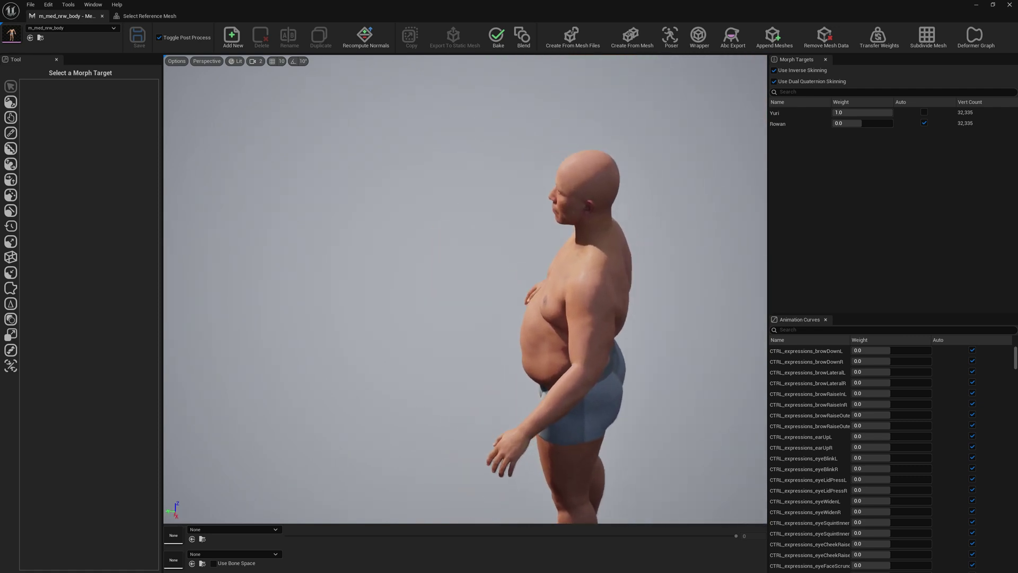
pyautogui.moveTo(509, 273); pyautogui.dragTo(543, 270, button='right')
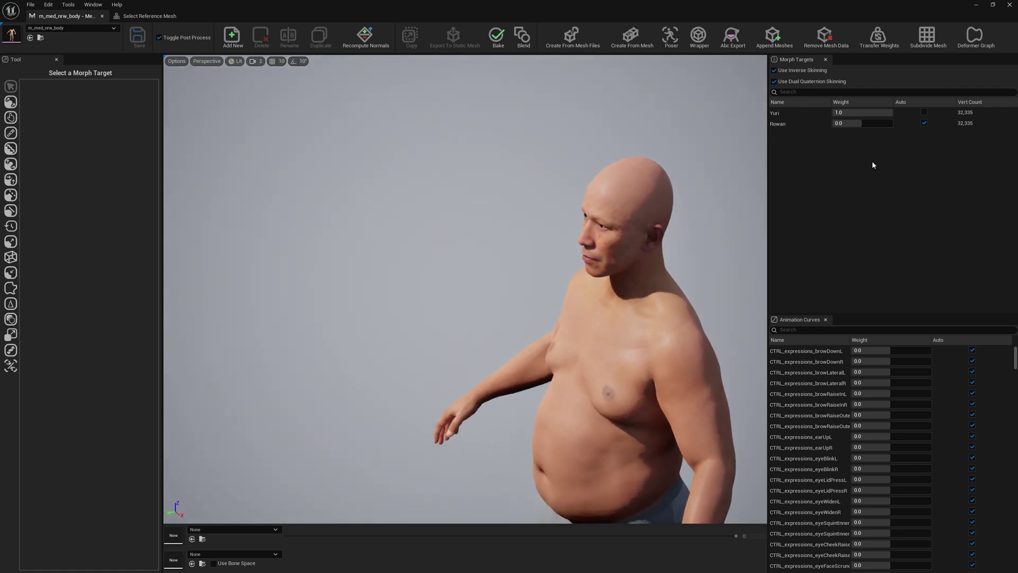
# - Reset the Yuri morph weight on both the body and the reference face mesh
pyautogui.click(925, 113)
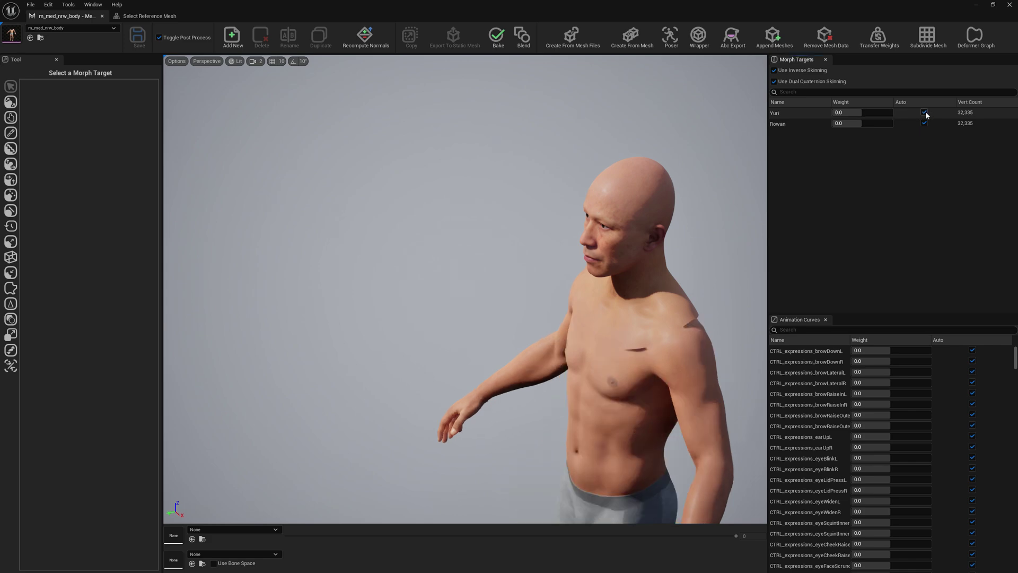
pyautogui.click(153, 16)
pyautogui.click(824, 538)
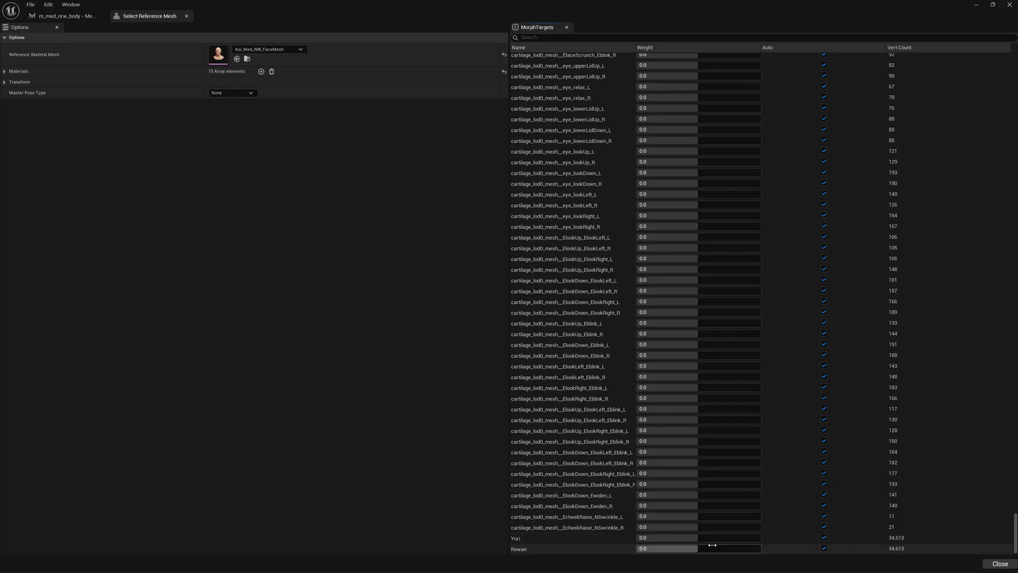
# - Set the Rowan morph weight to 1.0 on both the reference face mesh and the body, and examine the chest seam up close
pyautogui.click(691, 548)
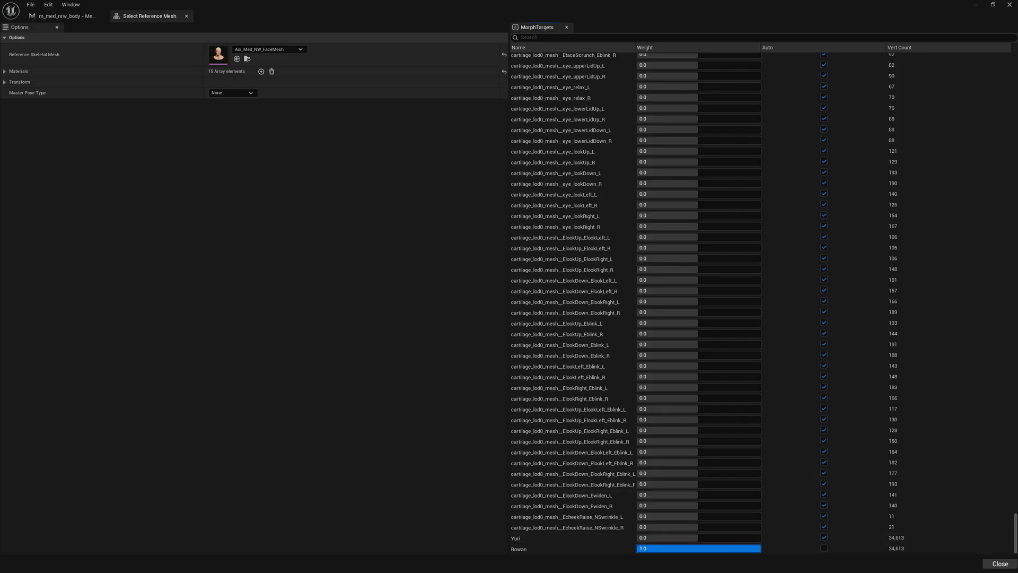
pyautogui.click(84, 19)
pyautogui.moveTo(862, 123); pyautogui.dragTo(894, 123)
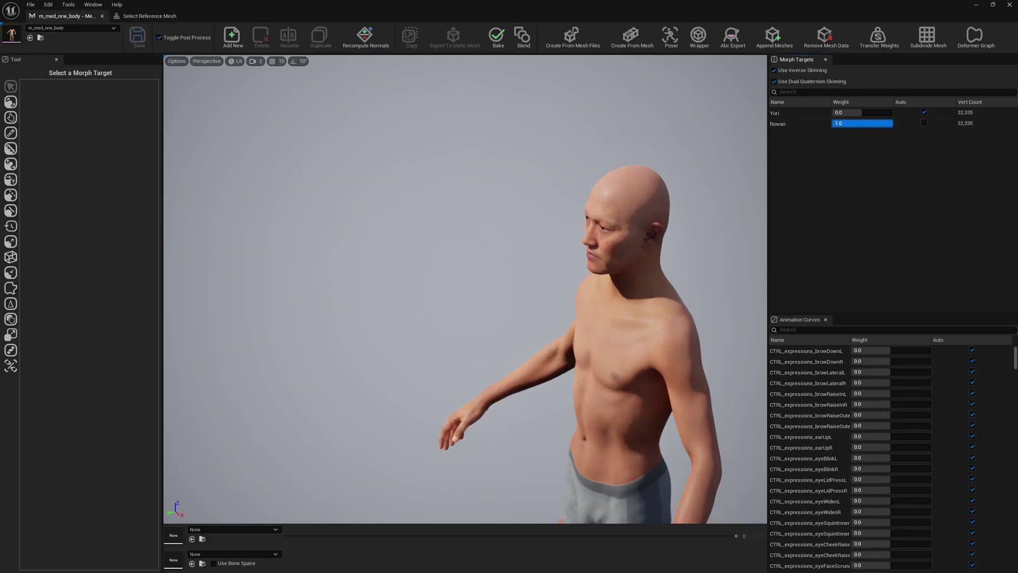
pyautogui.moveTo(673, 223); pyautogui.dragTo(611, 258, button='right')
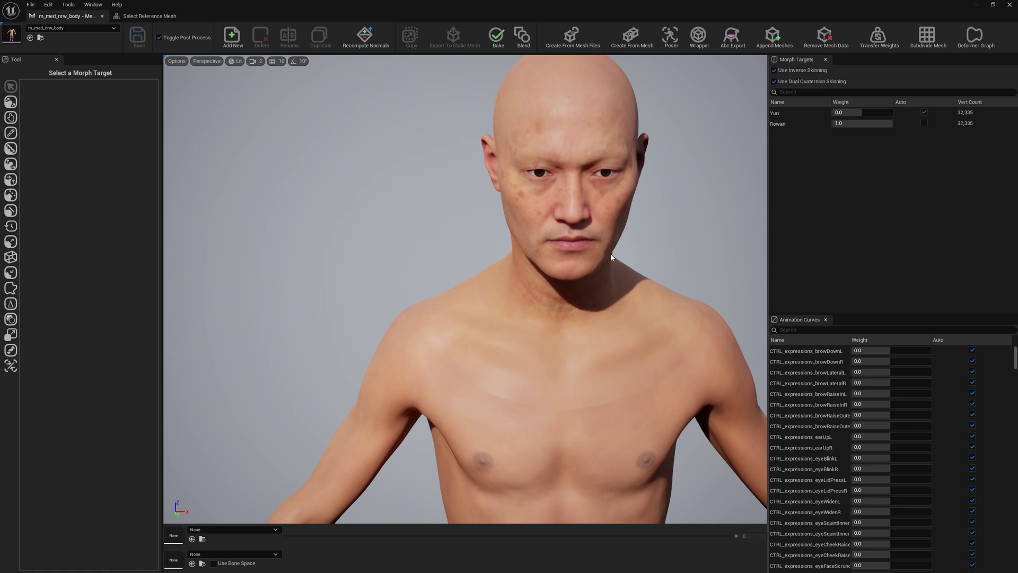
pyautogui.moveTo(457, 377); pyautogui.dragTo(504, 387, button='right')
pyautogui.moveTo(298, 253); pyautogui.dragTo(299, 253, button='right')
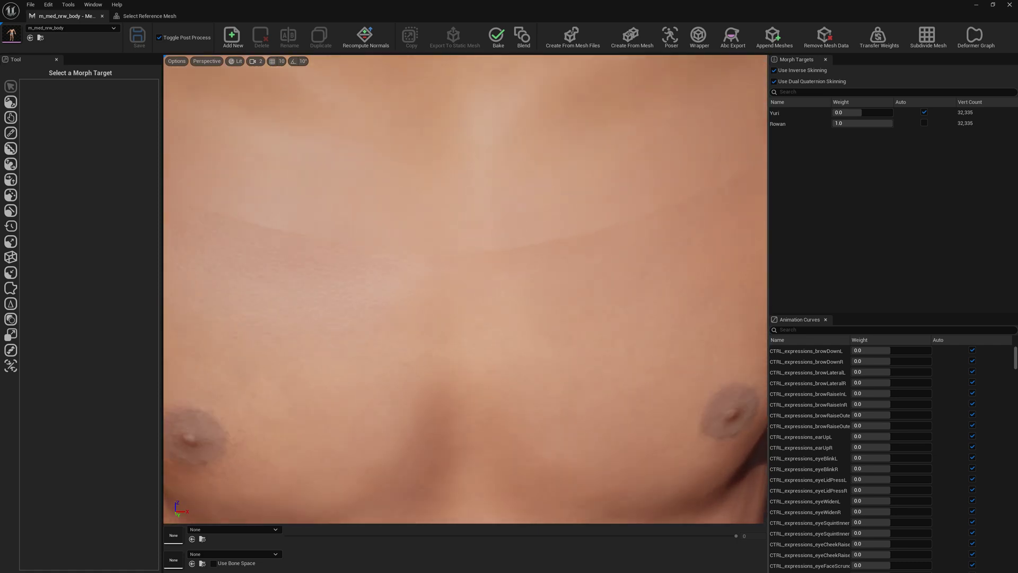
# - Open m_med_nrw_body in the skeletal mesh editor and change the Recompute Tangents option of its LOD 0 Section 0
pyautogui.doubleClick(6, 38)
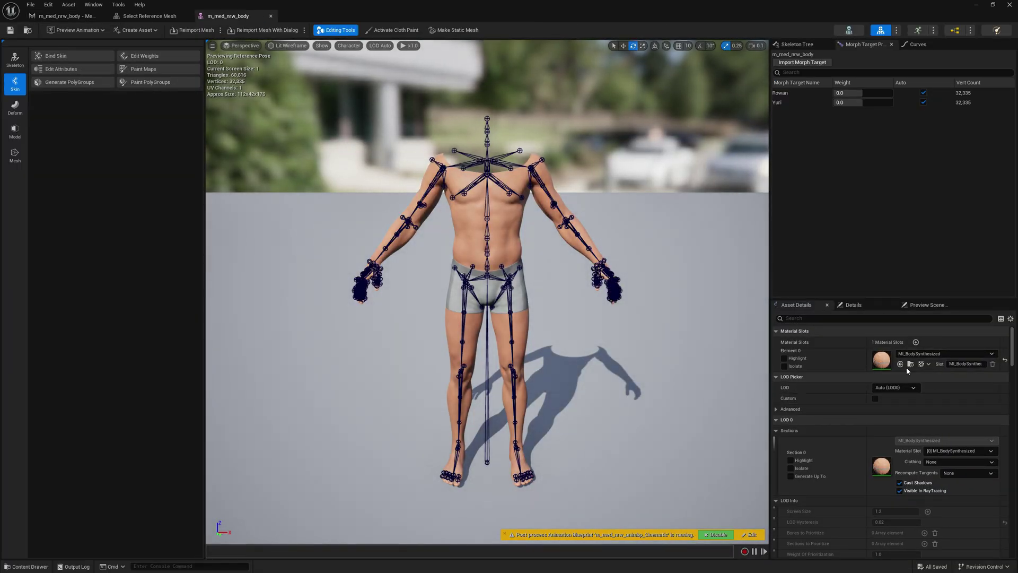
pyautogui.click(968, 474)
pyautogui.click(961, 513)
# - Return to the m_med_nrw_body morph preview and compare the body with Rowan reset and at weight 1.0 against the reference face
pyautogui.click(66, 16)
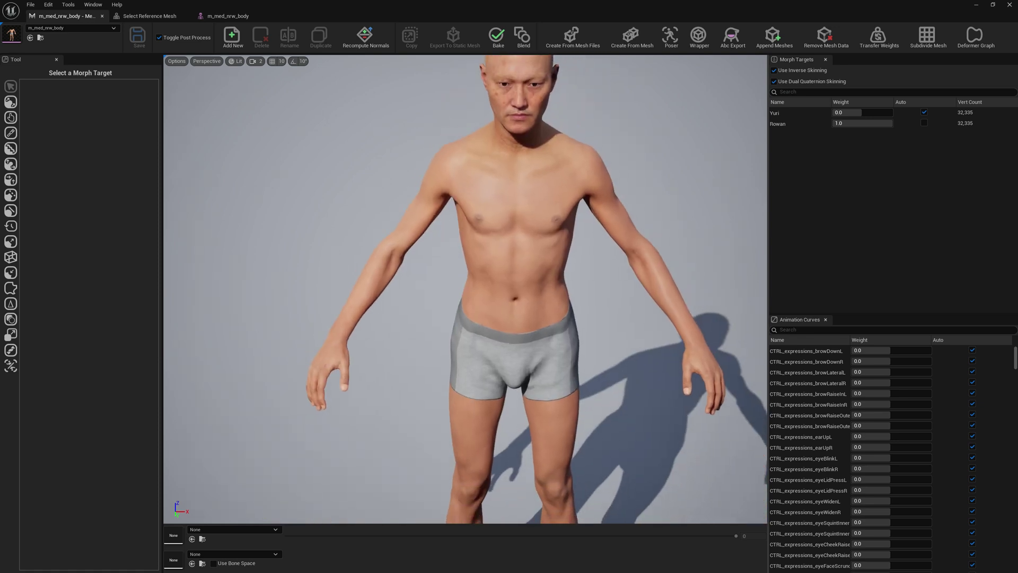
pyautogui.moveTo(651, 271)
pyautogui.mouseDown(button='right')
pyautogui.moveTo(626, 382)
pyautogui.moveTo(651, 250)
pyautogui.moveTo(651, 272)
pyautogui.mouseUp(button='right')
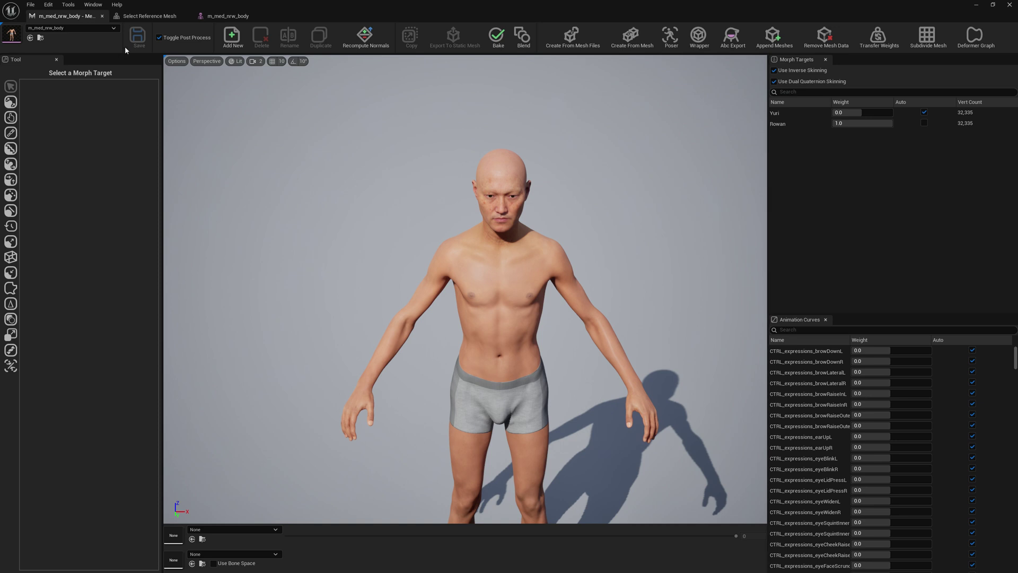
pyautogui.click(141, 17)
pyautogui.click(61, 17)
pyautogui.moveTo(880, 123)
pyautogui.mouseDown()
pyautogui.moveTo(867, 123)
pyautogui.moveTo(893, 123)
pyautogui.mouseUp()
pyautogui.click(925, 123)
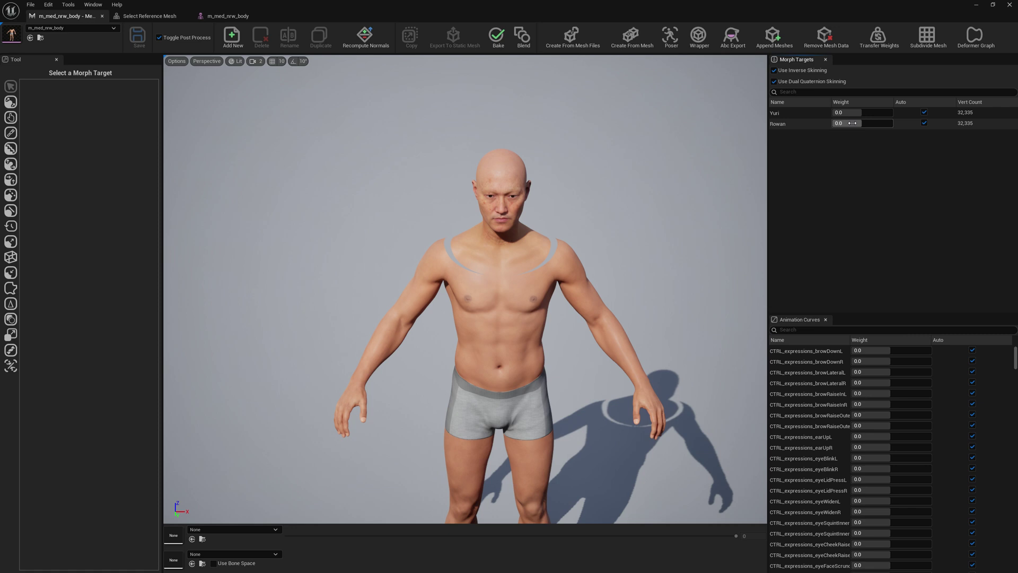
pyautogui.moveTo(852, 123); pyautogui.dragTo(902, 123)
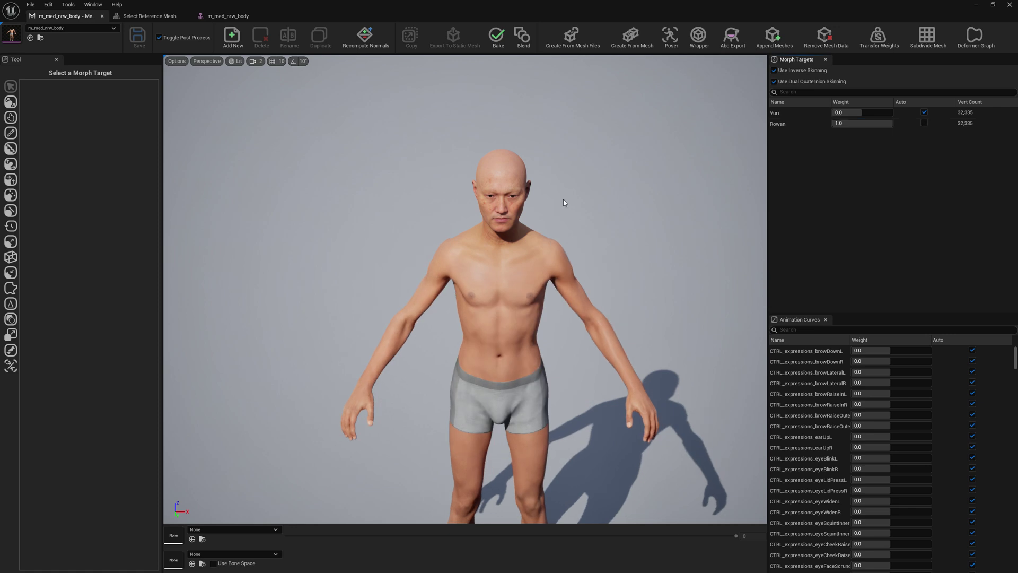